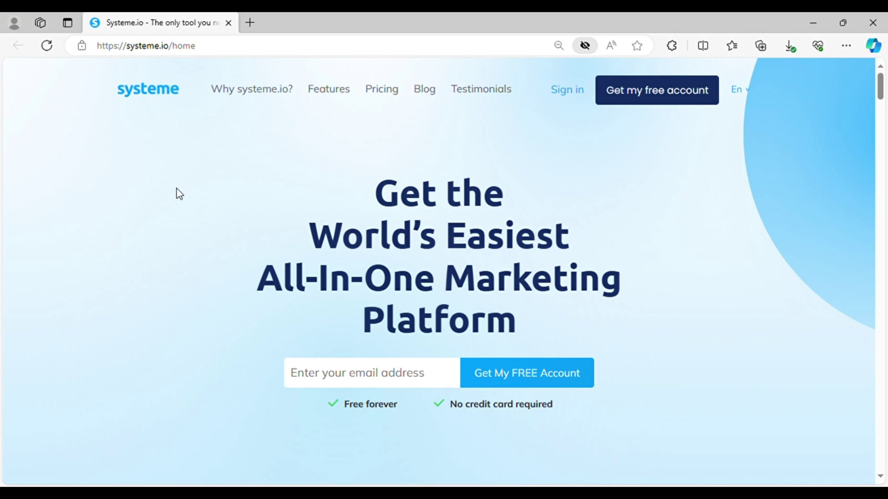
pyautogui.scroll(-3, 184, 212)
pyautogui.scroll(-2, 183, 212)
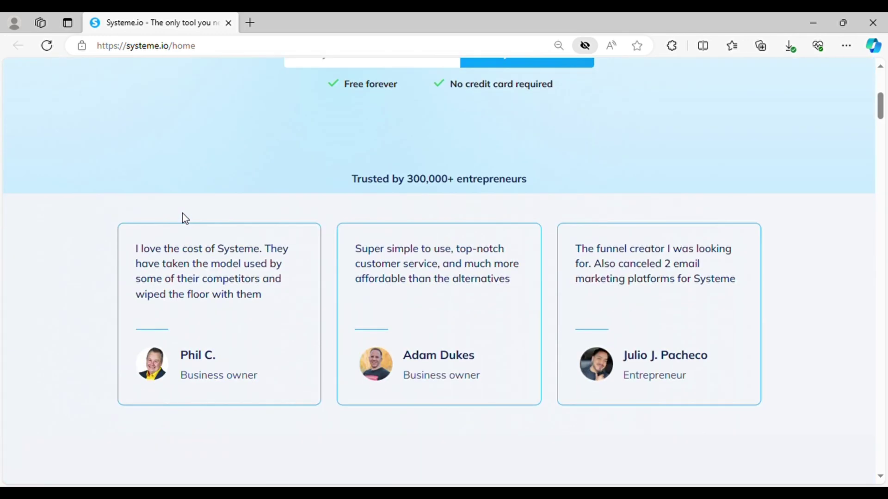
pyautogui.scroll(-5, 183, 212)
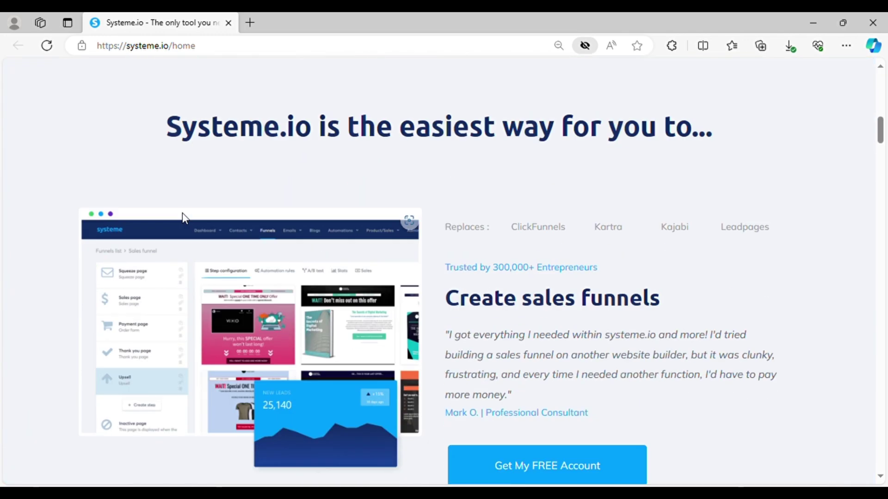
pyautogui.scroll(-4, 182, 213)
pyautogui.scroll(-1, 182, 213)
pyautogui.scroll(-3, 183, 213)
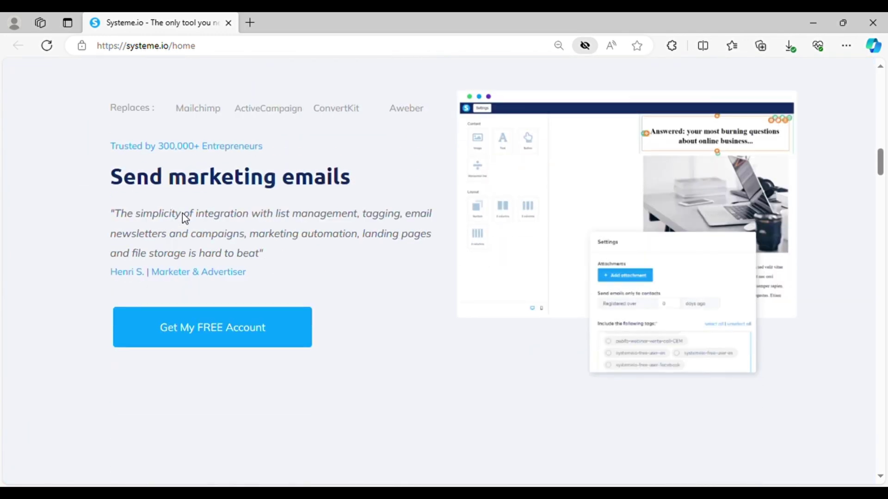
pyautogui.scroll(-3, 182, 213)
pyautogui.scroll(-4, 182, 213)
pyautogui.scroll(-1, 182, 213)
pyautogui.scroll(4, 182, 212)
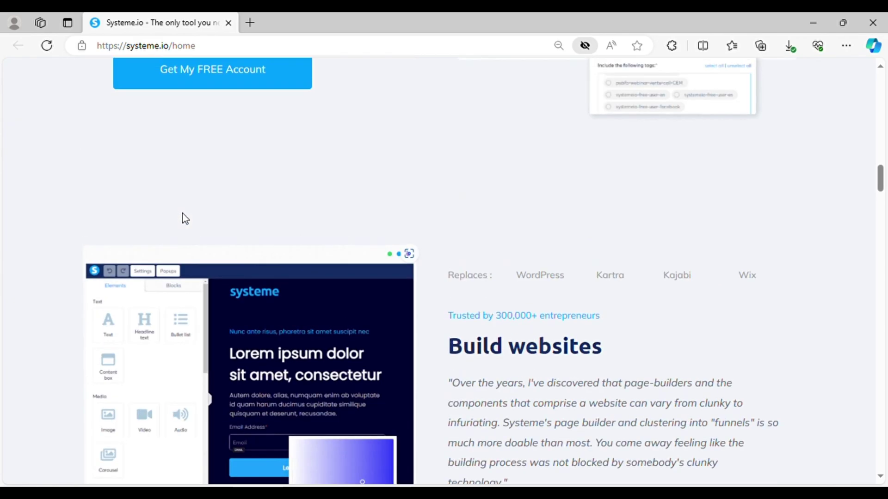
pyautogui.scroll(5, 183, 220)
pyautogui.scroll(4, 183, 220)
pyautogui.scroll(2, 183, 220)
pyautogui.scroll(4, 182, 219)
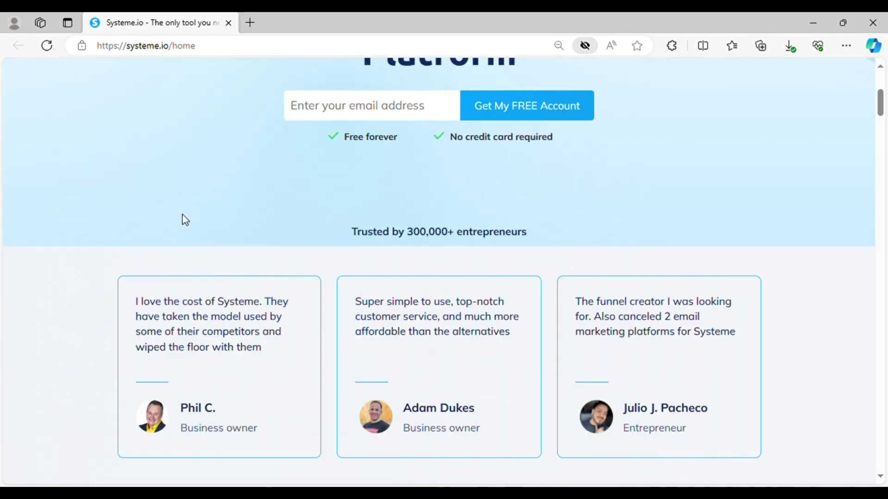
pyautogui.scroll(4, 182, 220)
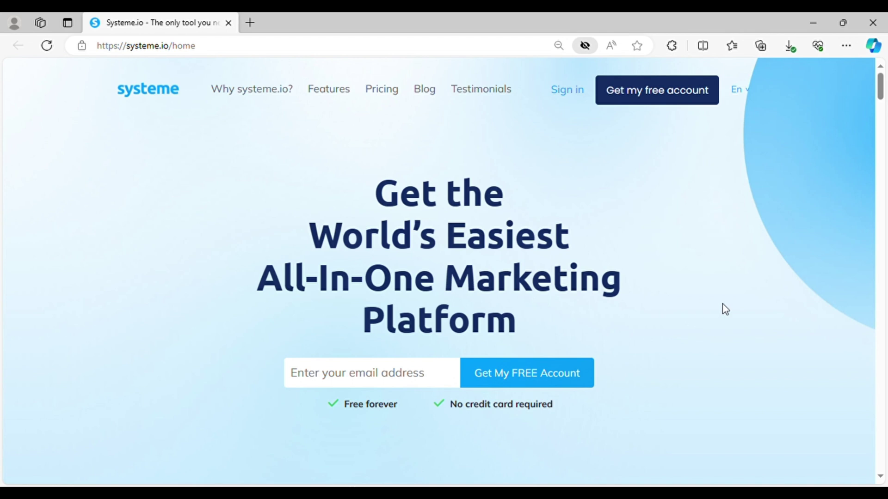
pyautogui.scroll(-3, 710, 314)
pyautogui.scroll(-5, 708, 311)
pyautogui.scroll(-3, 708, 312)
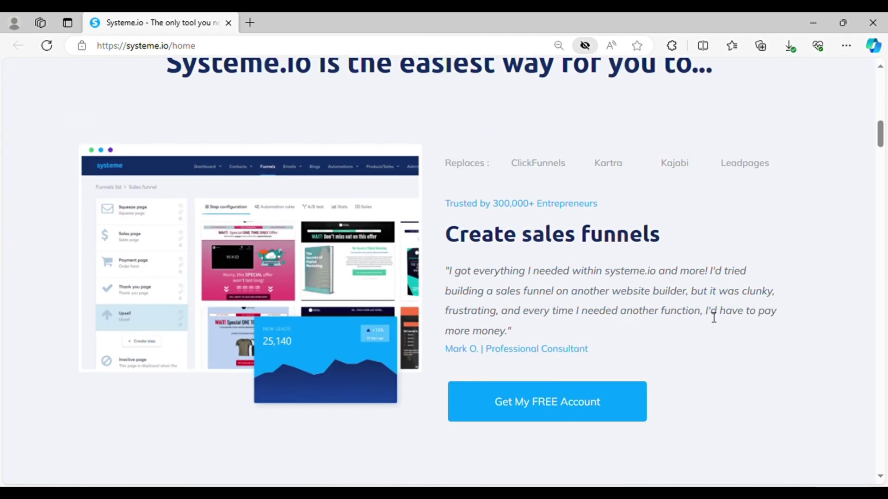
pyautogui.scroll(1, 708, 312)
pyautogui.scroll(2, 713, 317)
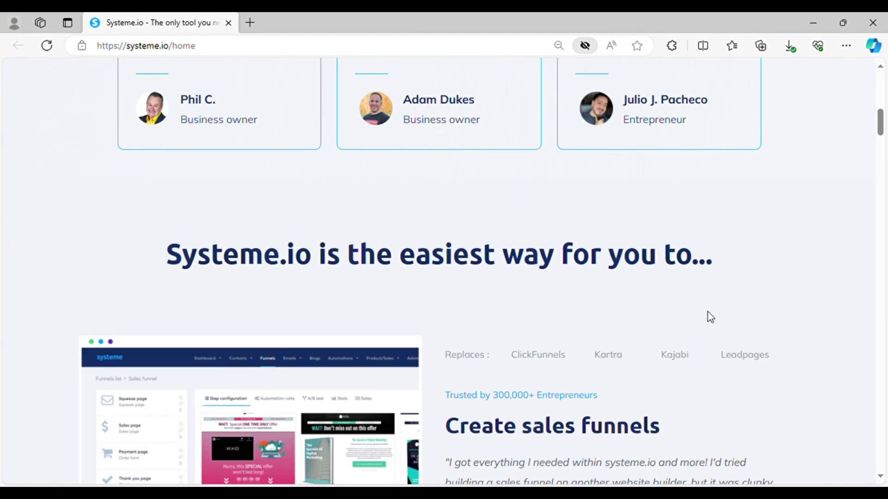
pyautogui.scroll(1, 711, 317)
pyautogui.scroll(-3, 710, 317)
pyautogui.scroll(-1, 710, 317)
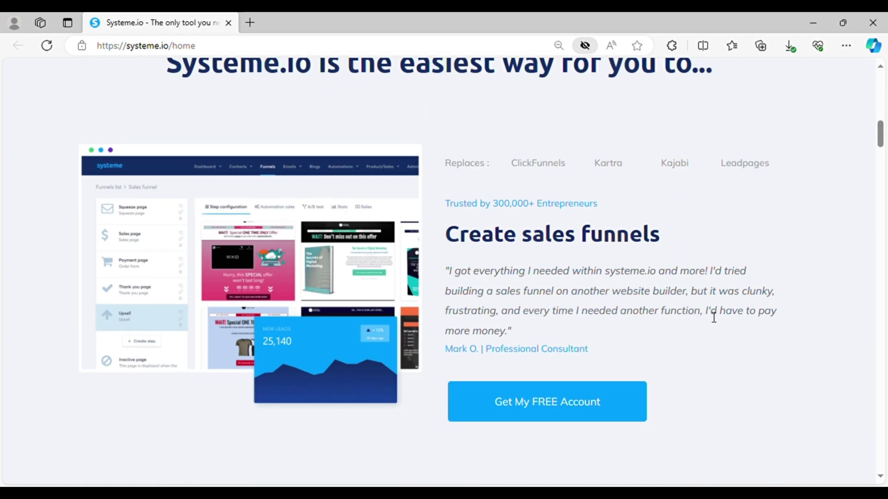
pyautogui.scroll(-5, 713, 318)
pyautogui.scroll(-2, 714, 317)
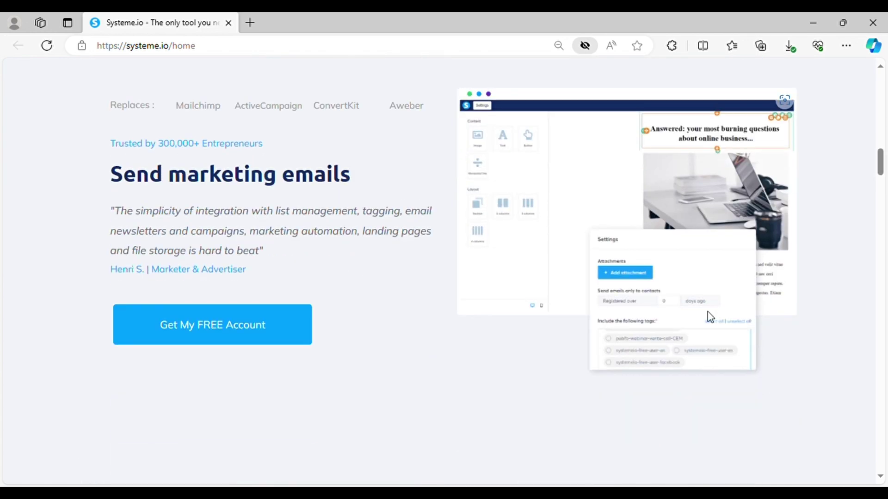
pyautogui.scroll(-3, 635, 292)
pyautogui.scroll(-3, 636, 291)
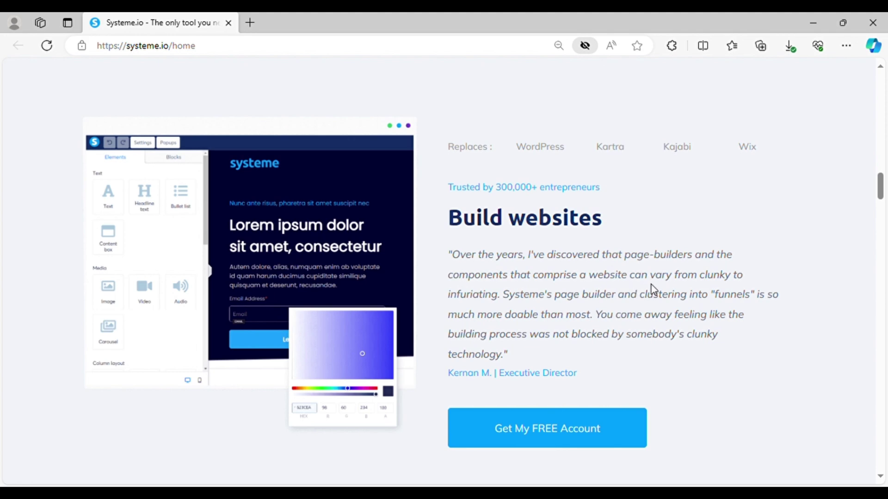
pyautogui.scroll(-5, 652, 289)
pyautogui.scroll(-2, 652, 289)
pyautogui.scroll(-1, 652, 290)
pyautogui.scroll(-1, 652, 289)
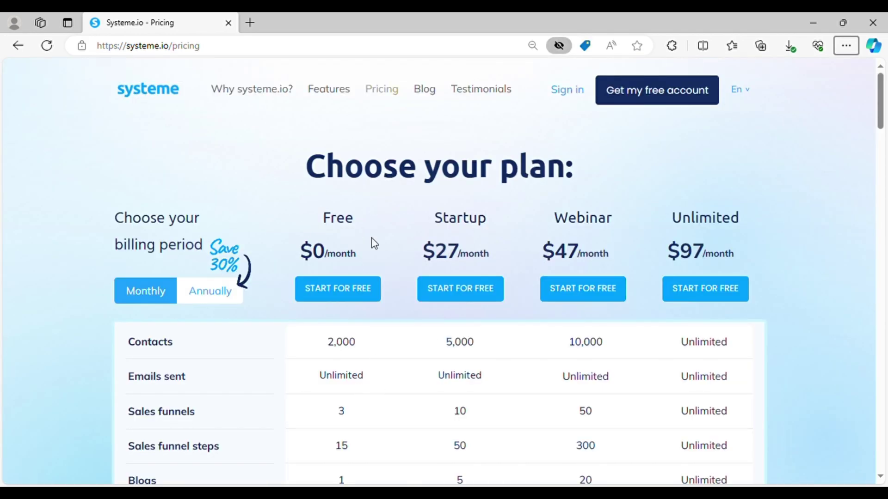
pyautogui.scroll(-2, 340, 352)
pyautogui.scroll(-4, 338, 313)
pyautogui.scroll(-3, 335, 320)
pyautogui.scroll(-3, 335, 322)
pyautogui.scroll(-3, 335, 323)
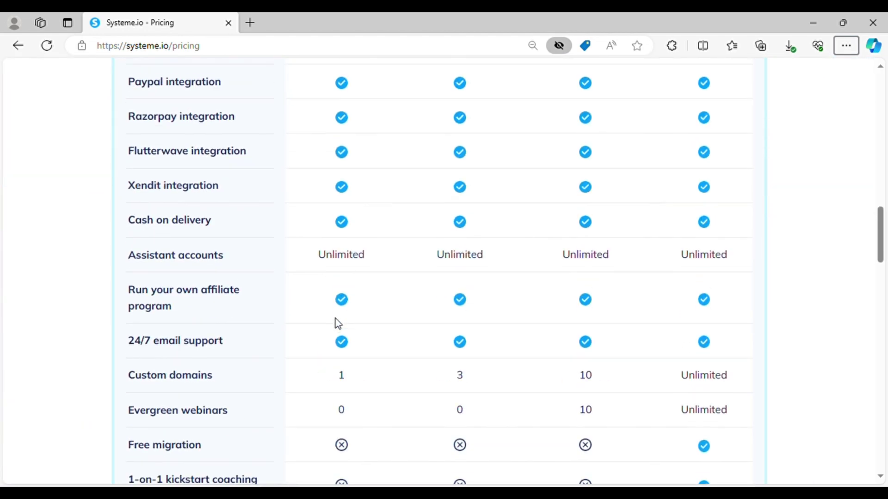
pyautogui.scroll(-4, 335, 323)
pyautogui.scroll(-2, 336, 325)
pyautogui.scroll(5, 336, 327)
pyautogui.scroll(5, 337, 326)
pyautogui.hotkey('alt', 'Left')
pyautogui.scroll(-4, 653, 288)
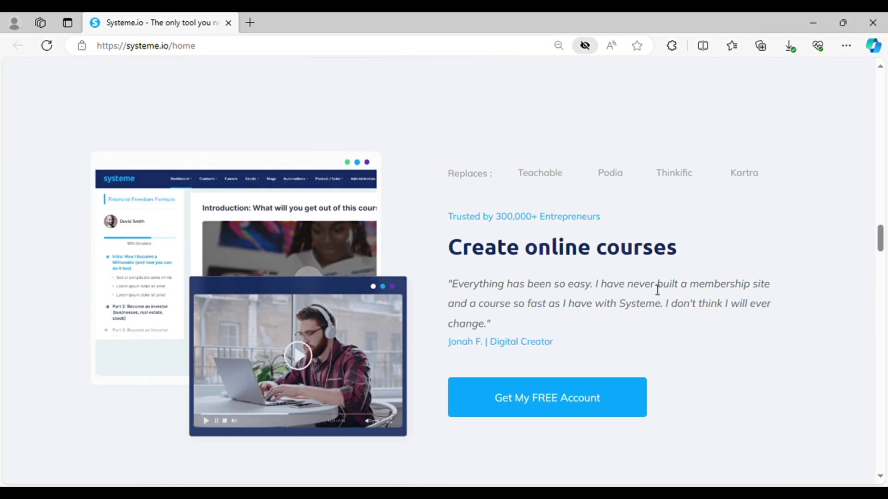
pyautogui.scroll(-1, 656, 290)
pyautogui.scroll(-1, 668, 285)
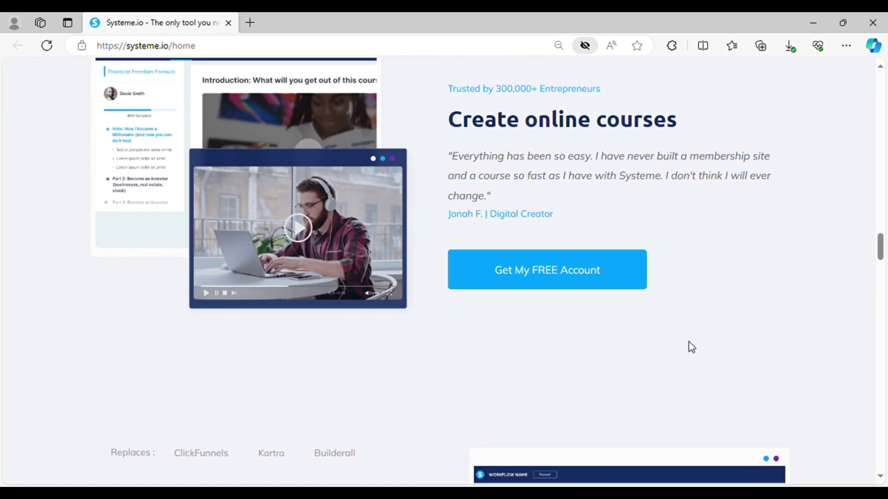
pyautogui.scroll(-4, 683, 327)
pyautogui.scroll(-2, 689, 342)
pyautogui.scroll(-2, 689, 342)
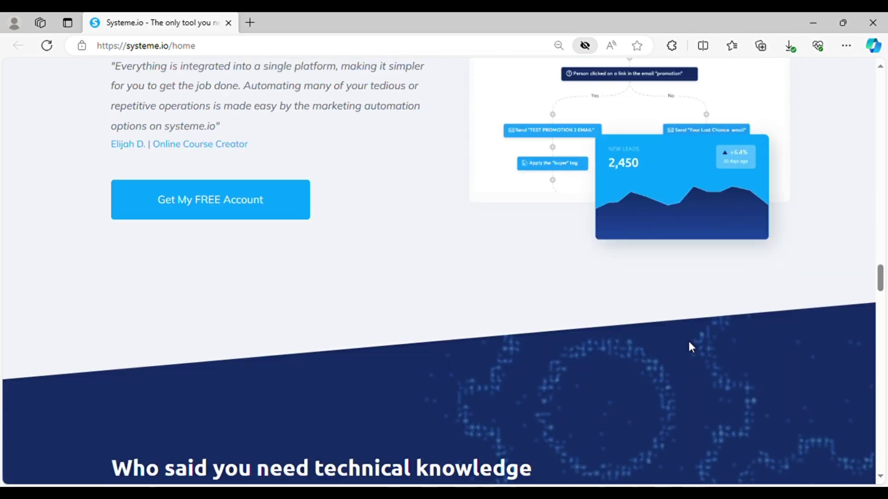
pyautogui.scroll(-3, 688, 339)
pyautogui.scroll(-1, 689, 341)
pyautogui.scroll(1, 689, 342)
pyautogui.scroll(-3, 689, 341)
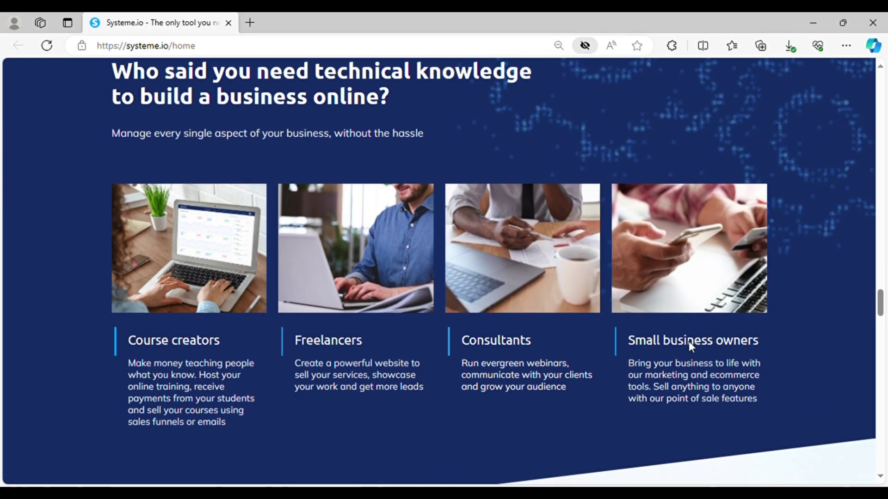
pyautogui.scroll(5, 694, 347)
pyautogui.scroll(7, 695, 347)
pyautogui.scroll(2, 694, 347)
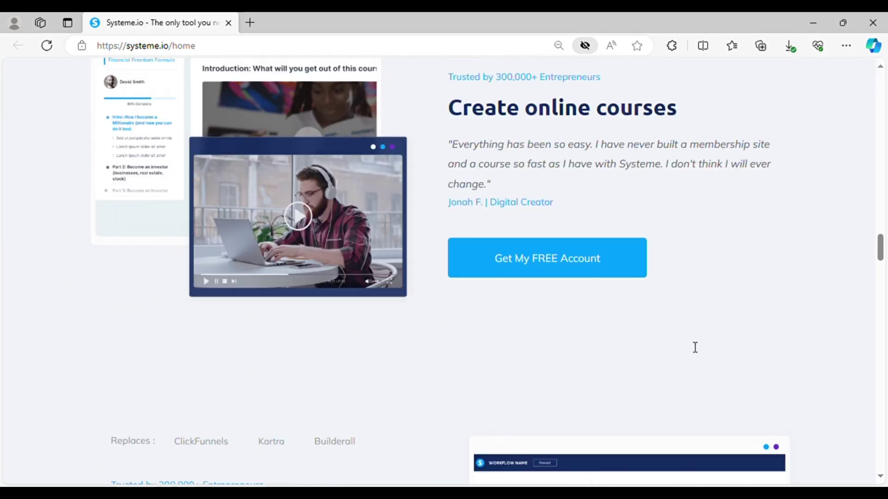
pyautogui.scroll(5, 695, 347)
pyautogui.scroll(5, 695, 347)
pyautogui.scroll(3, 695, 347)
pyautogui.scroll(5, 694, 347)
pyautogui.scroll(1, 689, 343)
pyautogui.scroll(4, 689, 347)
pyautogui.scroll(5, 689, 346)
pyautogui.scroll(4, 689, 345)
pyautogui.scroll(4, 689, 346)
pyautogui.scroll(4, 689, 345)
pyautogui.scroll(1, 689, 347)
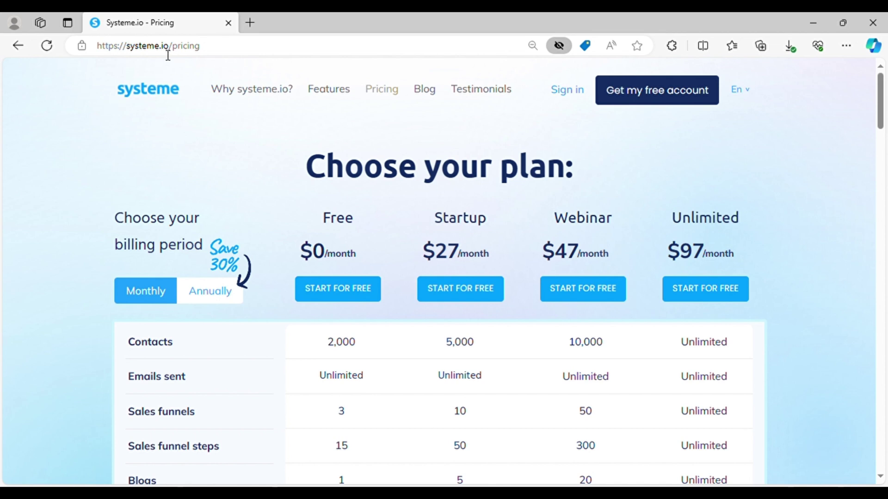
# Register a free Systeme.io account by submitting an email in the START FOR FREE popup
pyautogui.click(340, 295)
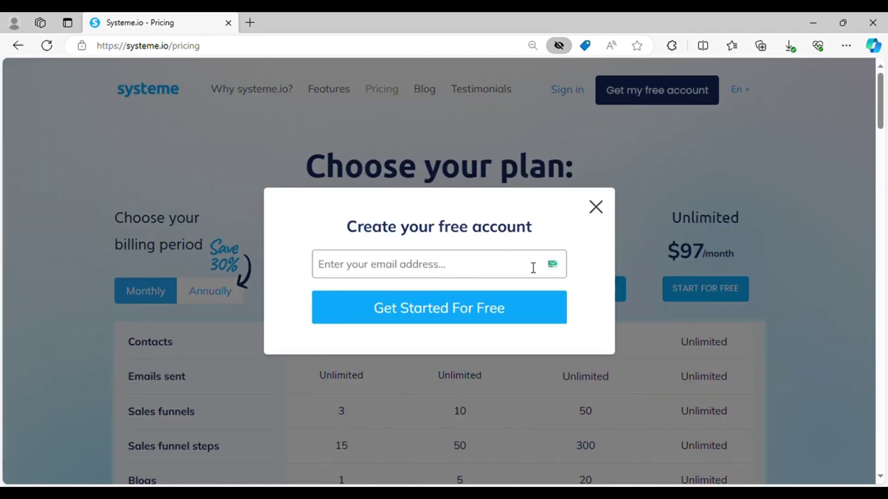
pyautogui.click(552, 265)
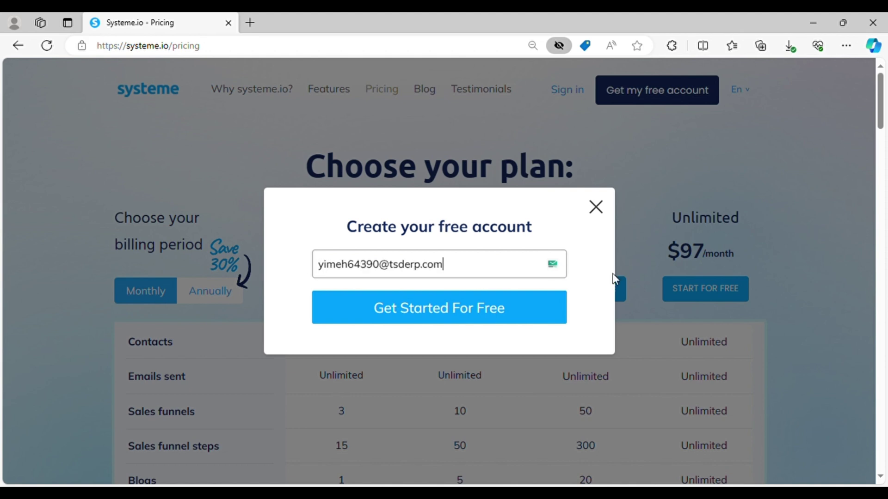
pyautogui.click(502, 315)
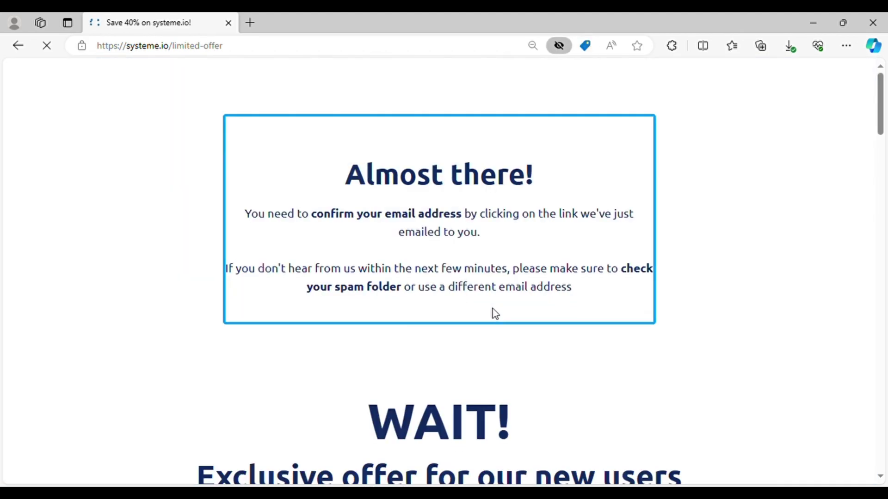
# Read the email confirmation instructions, then dismiss the complete-your-profile notice on the dashboard
pyautogui.moveTo(313, 221); pyautogui.dragTo(474, 228)
pyautogui.click(575, 205)
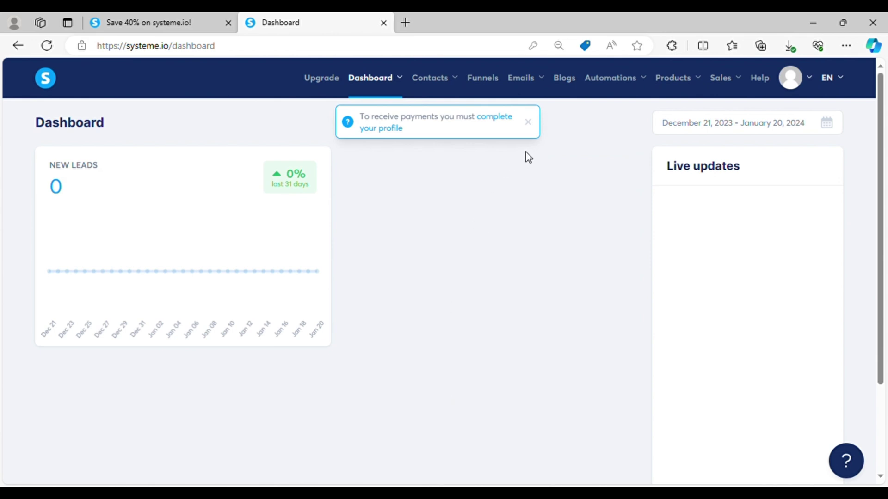
pyautogui.click(529, 124)
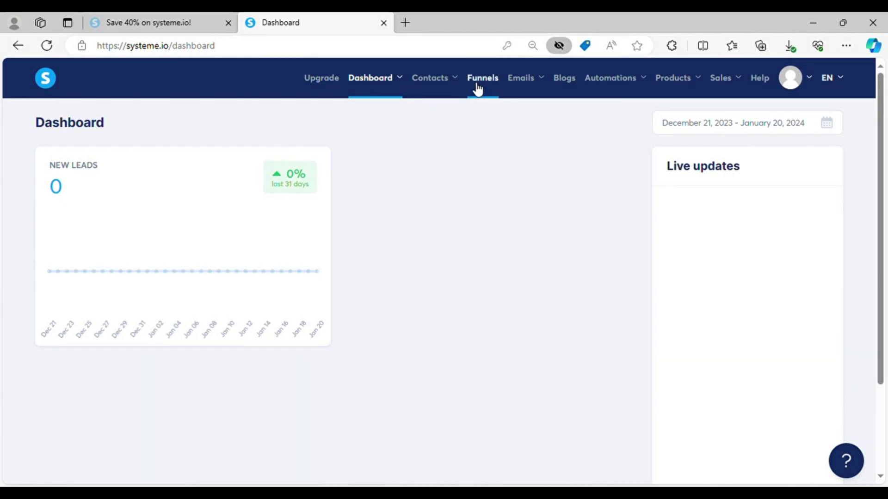
# Create a funnel named 'tutorial' with goal Build an audience and currency U.S. Dollar
pyautogui.click(484, 88)
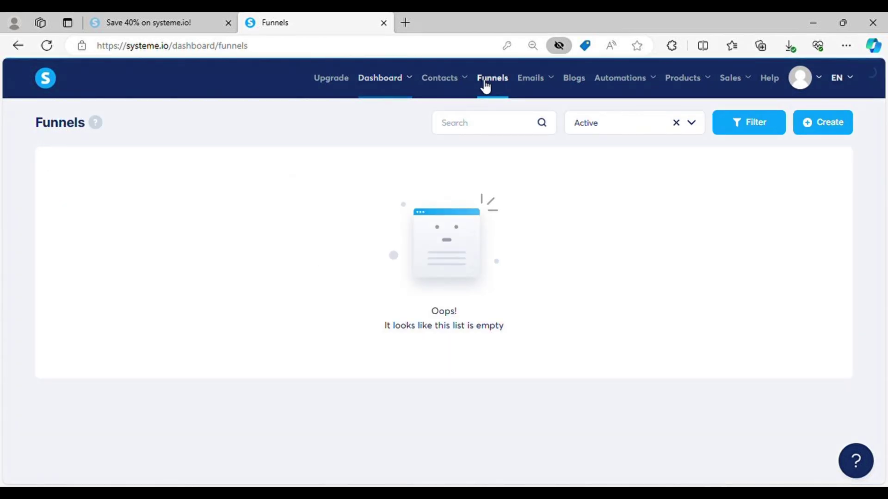
pyautogui.click(825, 125)
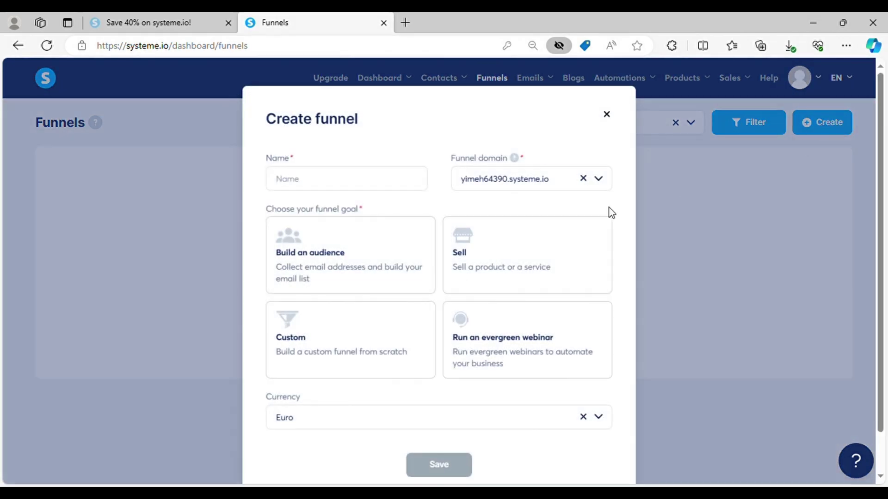
pyautogui.click(399, 186)
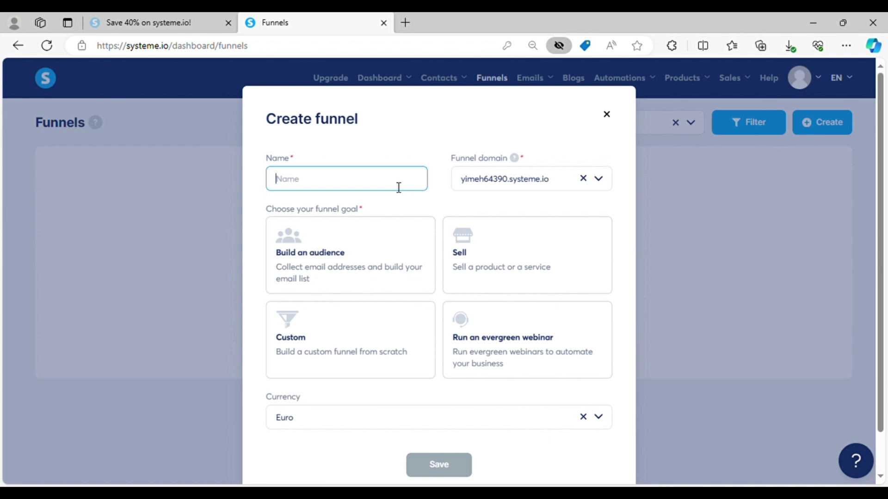
pyautogui.write('tutorial')
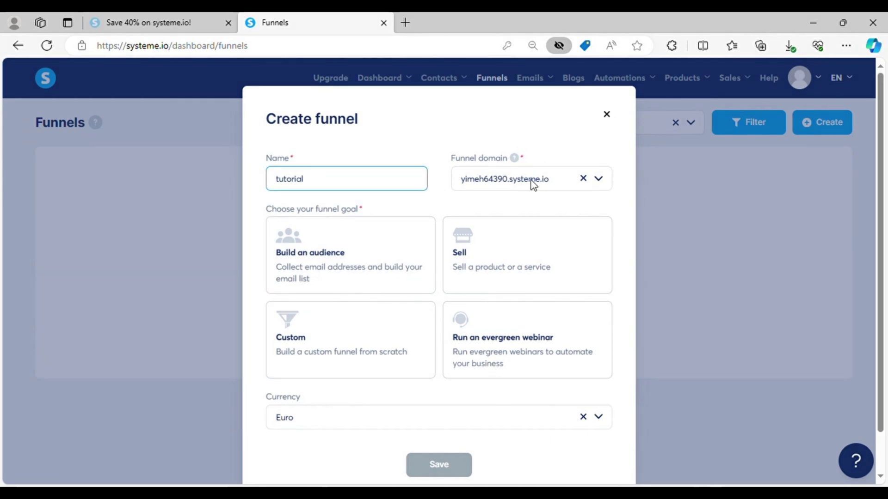
pyautogui.click(371, 274)
pyautogui.scroll(-1, 371, 275)
pyautogui.click(349, 379)
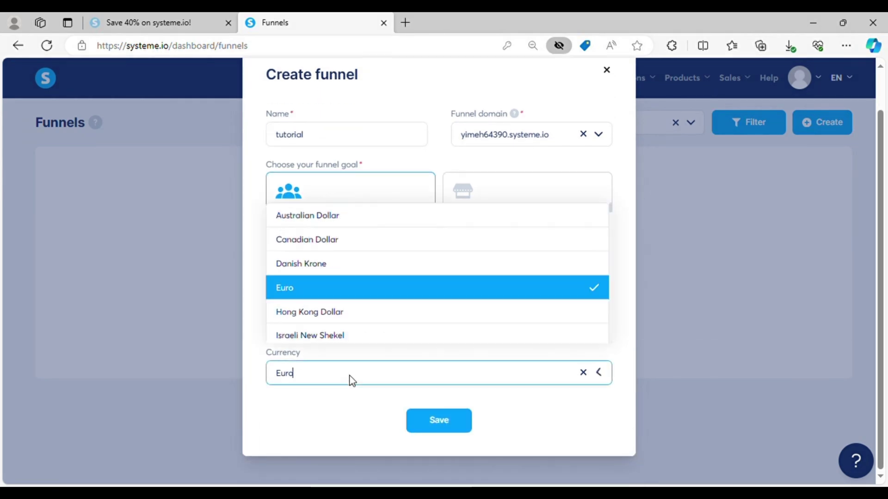
pyautogui.scroll(-2, 364, 312)
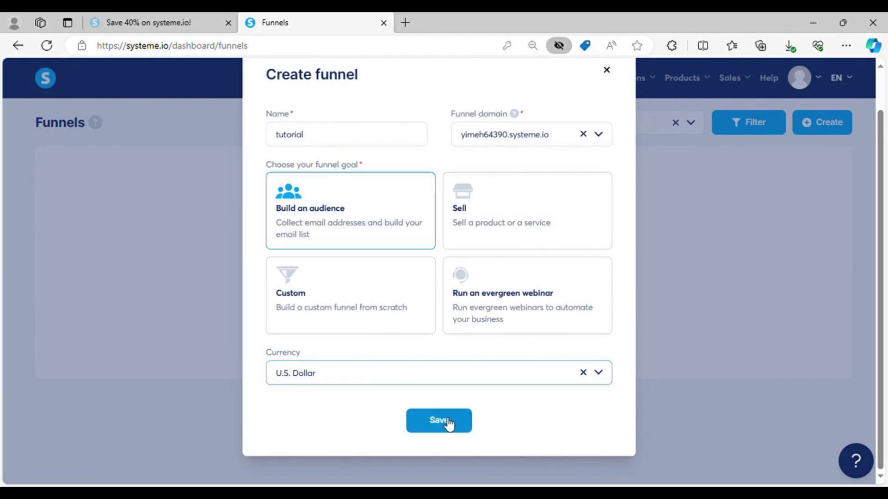
pyautogui.click(449, 425)
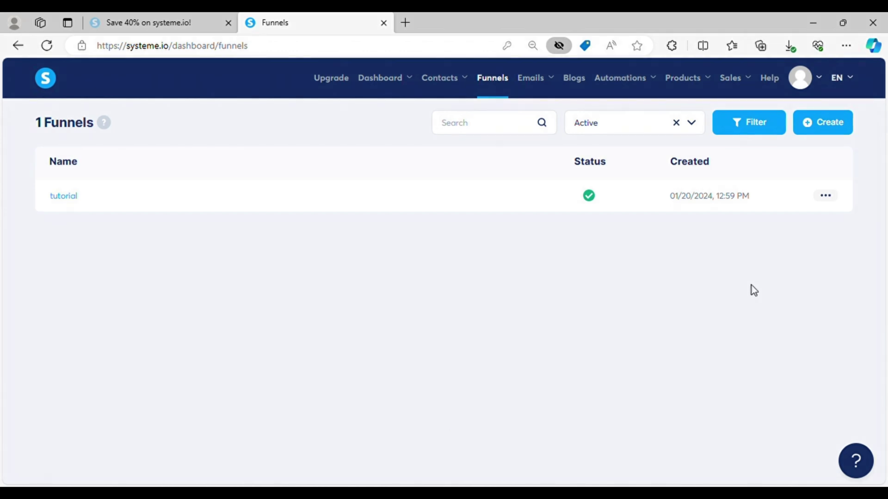
# Open the 'tutorial' funnel from the Funnels list to choose its squeeze page template
pyautogui.click(71, 200)
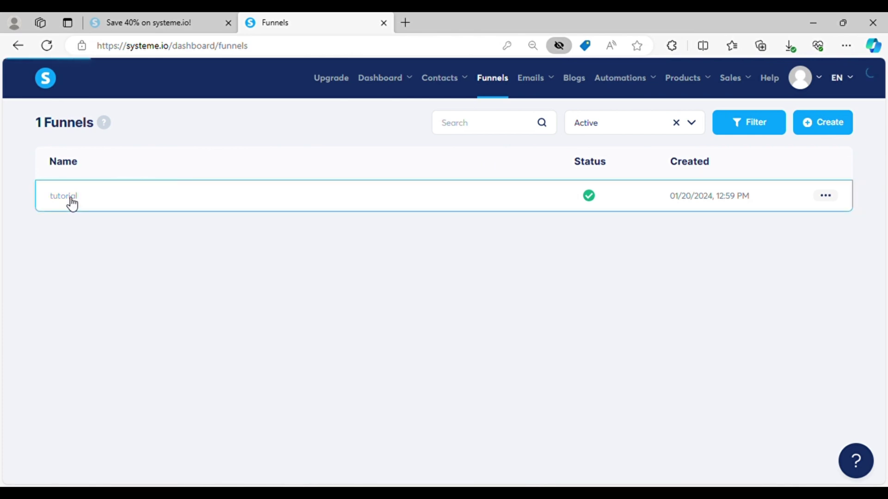
pyautogui.scroll(-1, 551, 387)
pyautogui.scroll(-2, 548, 387)
pyautogui.scroll(-2, 544, 387)
pyautogui.scroll(-2, 542, 385)
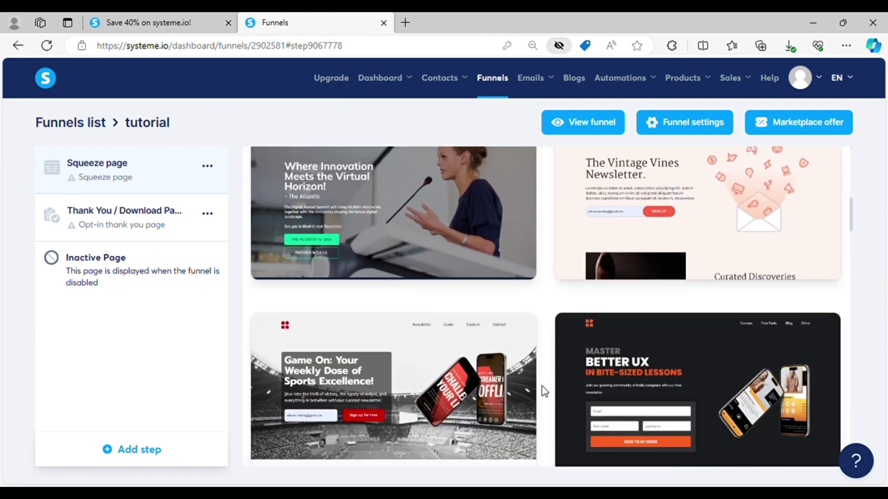
pyautogui.scroll(-2, 542, 391)
pyautogui.scroll(-2, 542, 392)
pyautogui.scroll(-2, 541, 391)
pyautogui.scroll(-2, 542, 392)
pyautogui.scroll(-2, 541, 392)
pyautogui.scroll(-2, 542, 392)
pyautogui.scroll(-2, 542, 392)
pyautogui.scroll(-2, 542, 392)
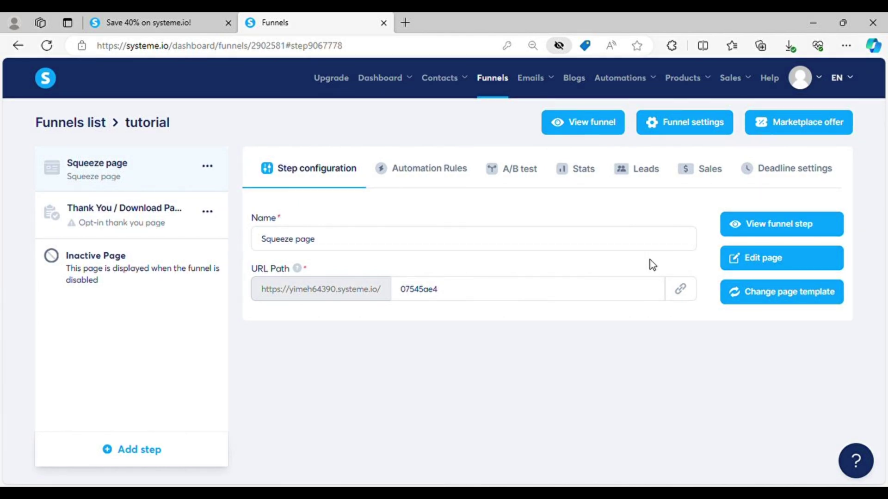
# Load the squeeze page template into the page editor
pyautogui.click(742, 258)
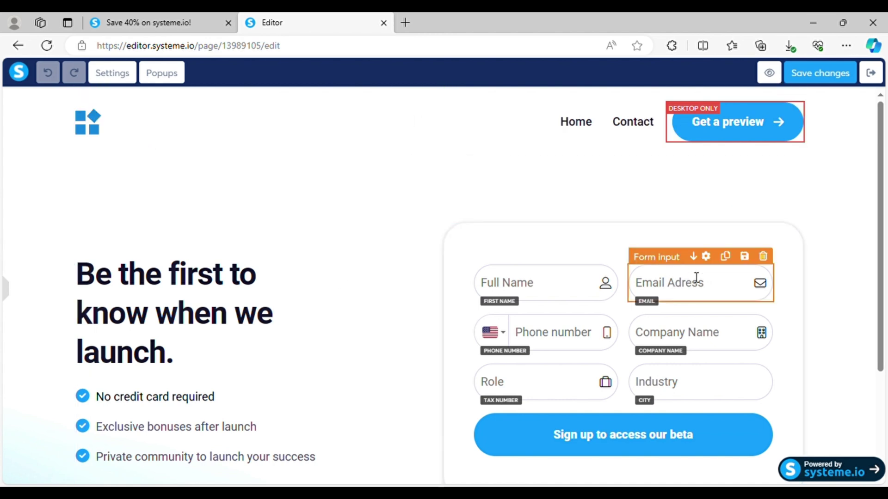
# Inspect the sign-up form by selecting its Role input
pyautogui.click(611, 372)
pyautogui.scroll(-2, 613, 371)
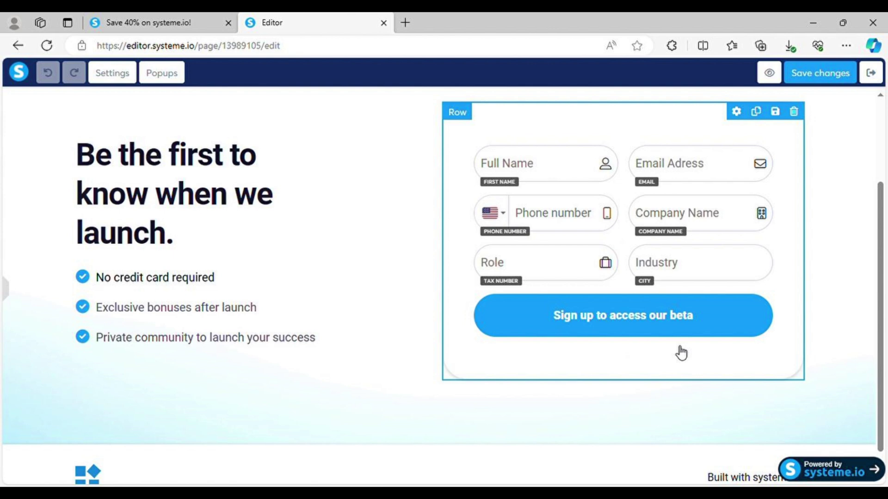
pyautogui.scroll(3, 681, 353)
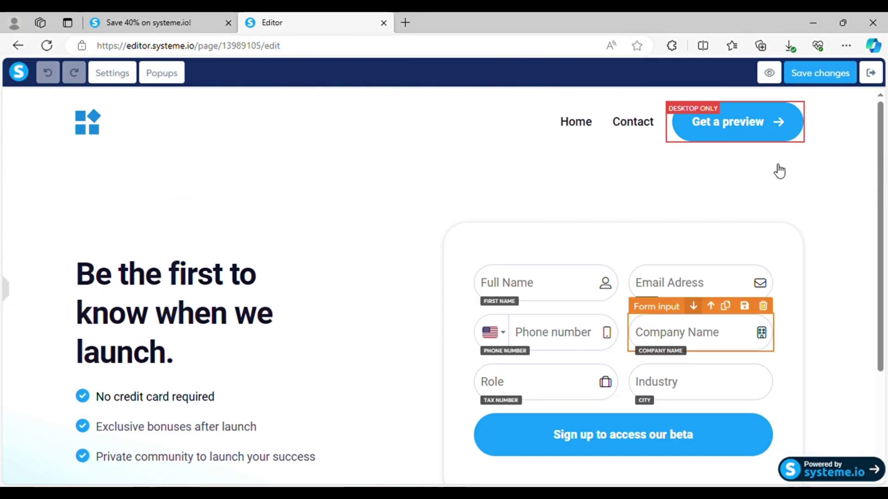
# Save the squeeze page, go back to the funnel, and select the Thank You / Download Page step
pyautogui.click(821, 73)
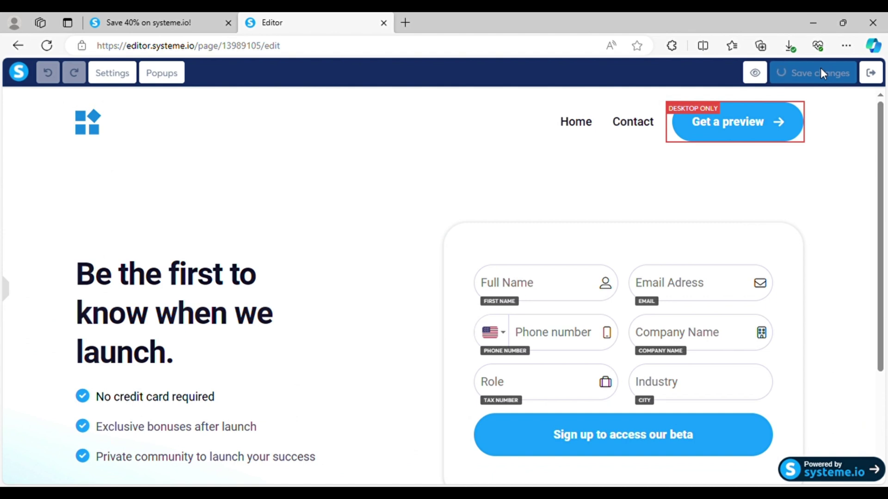
pyautogui.hotkey('alt', 'Left')
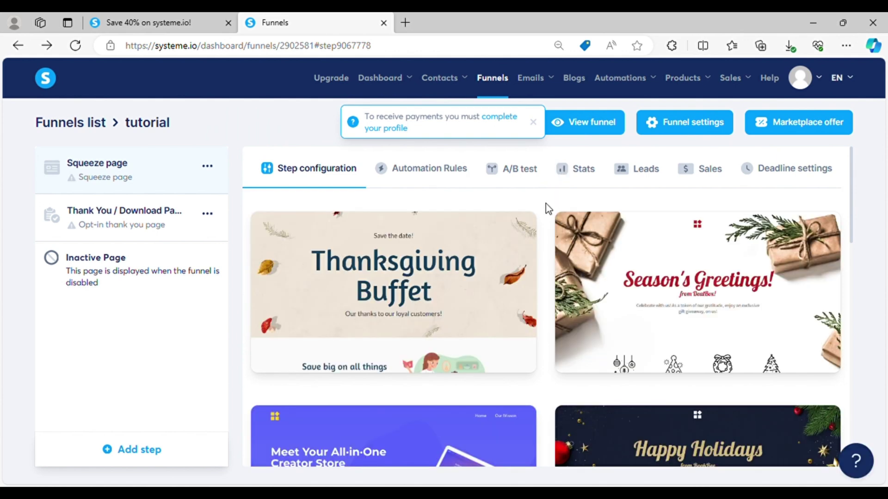
pyautogui.click(141, 218)
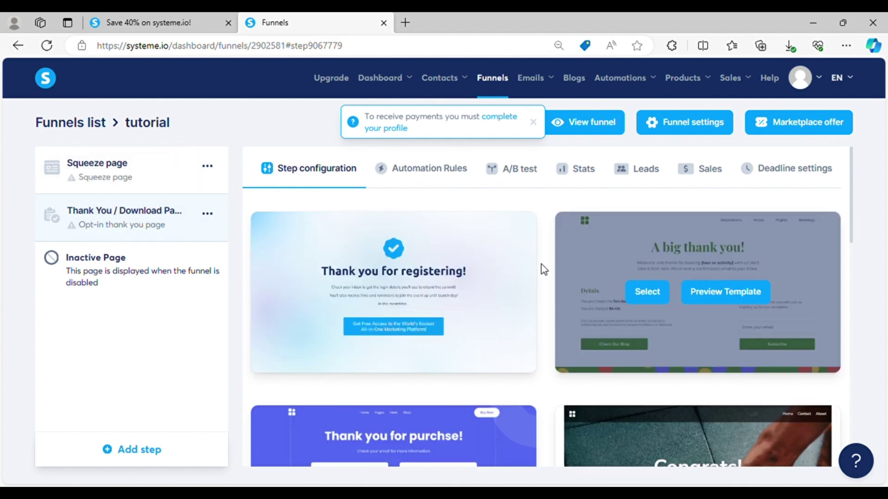
pyautogui.scroll(-2, 527, 317)
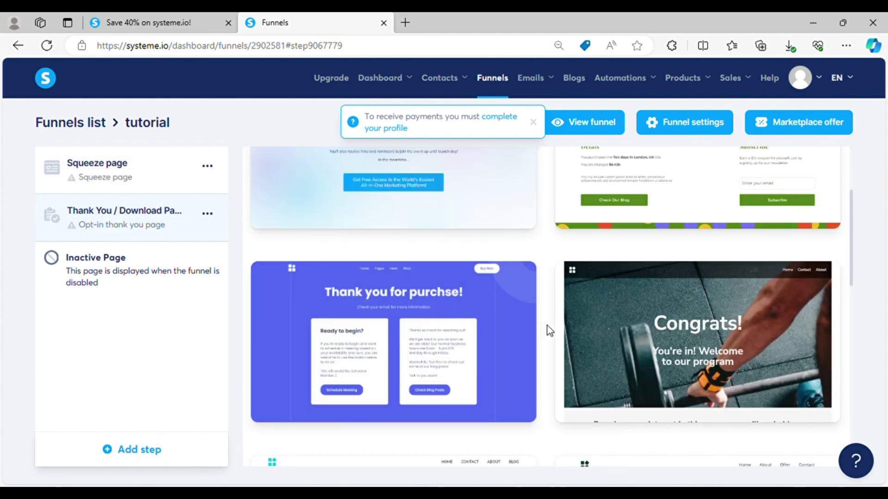
pyautogui.scroll(-2, 547, 330)
pyautogui.scroll(3, 548, 330)
pyautogui.scroll(1, 547, 330)
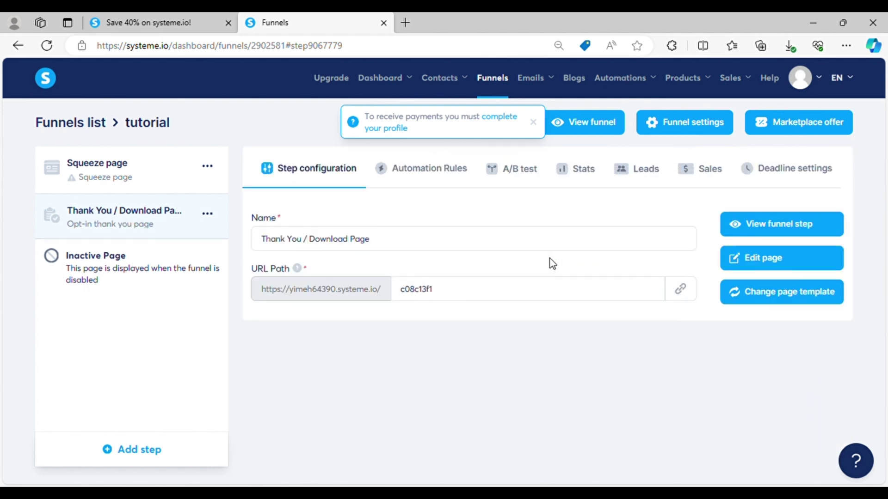
# Edit the thank-you page with the Elements panel hidden, and save its changes
pyautogui.click(775, 265)
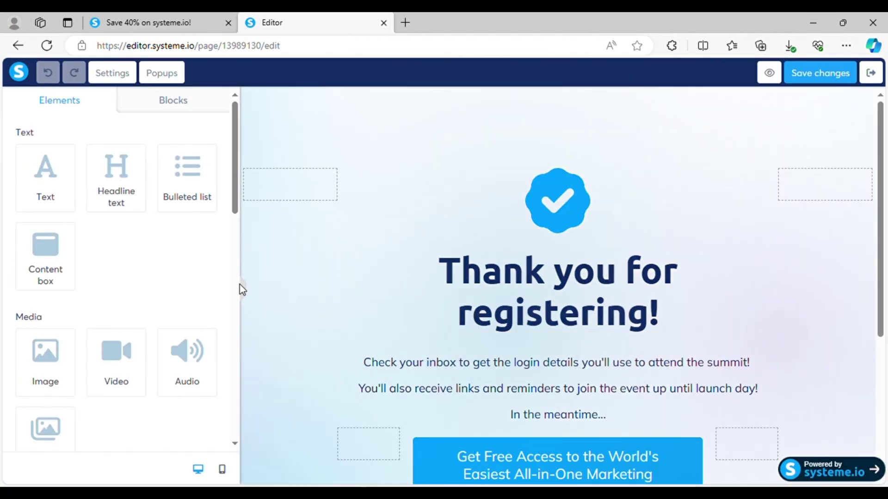
pyautogui.scroll(-4, 239, 286)
pyautogui.click(243, 292)
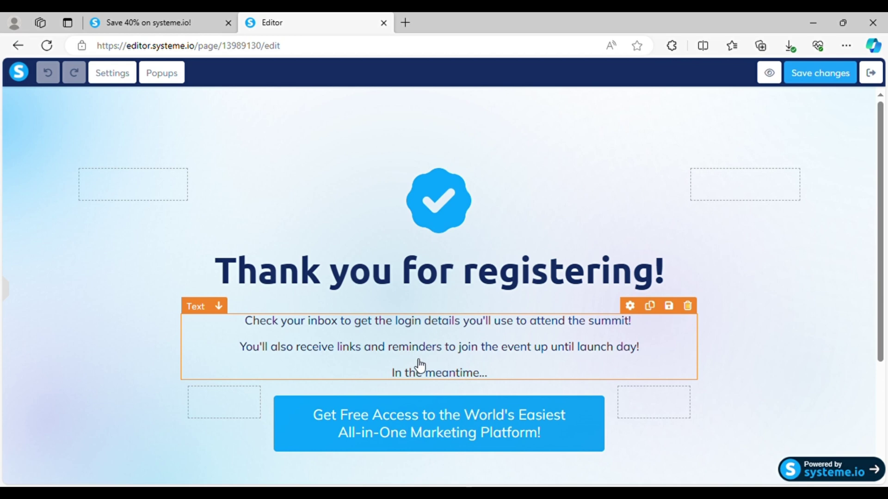
pyautogui.scroll(-1, 458, 375)
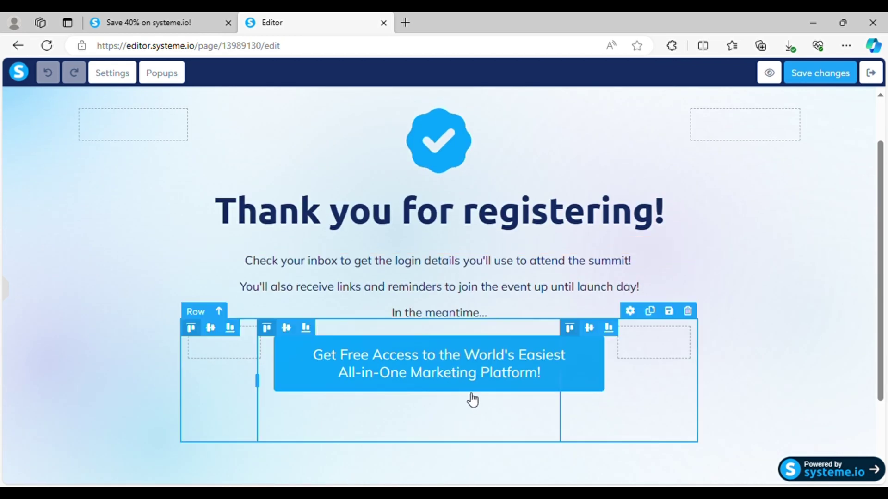
pyautogui.scroll(1, 451, 375)
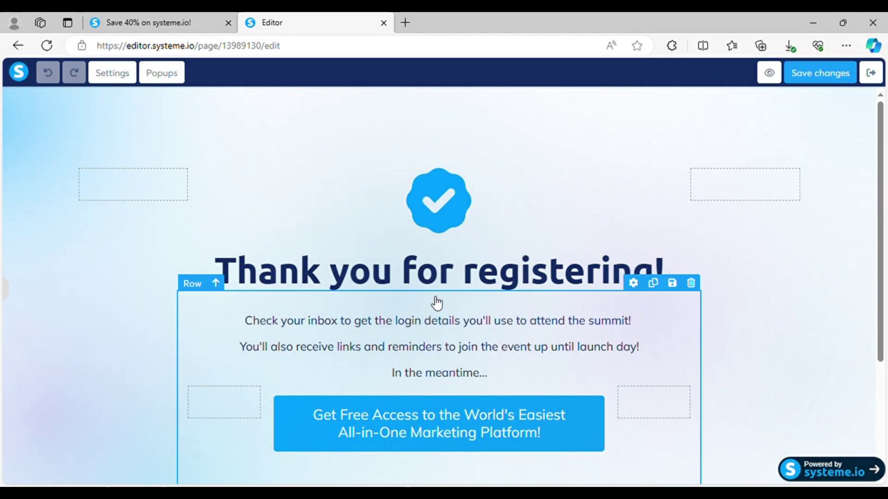
pyautogui.click(816, 73)
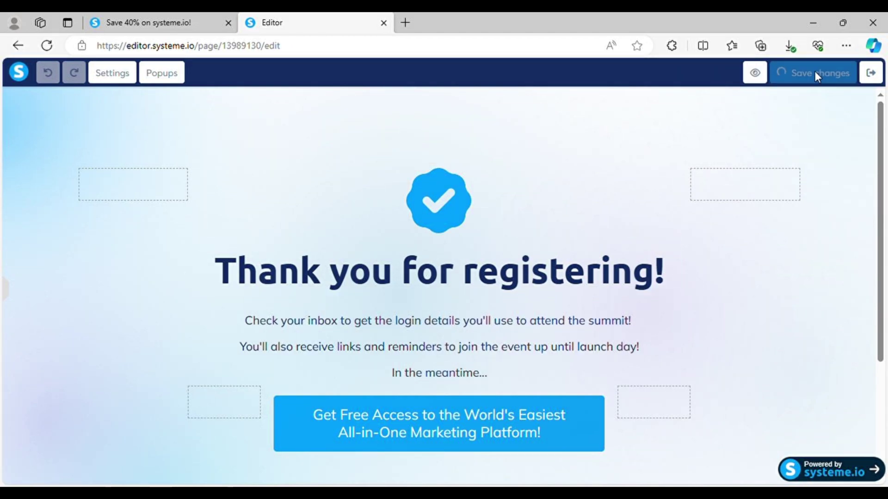
# Return to the tutorial funnel, then go to the Emails Campaigns list
pyautogui.click(17, 46)
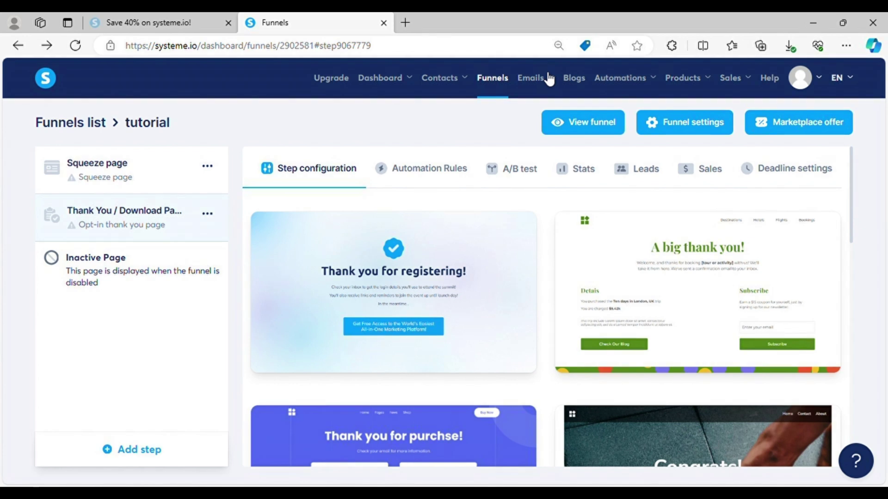
pyautogui.moveTo(532, 78)
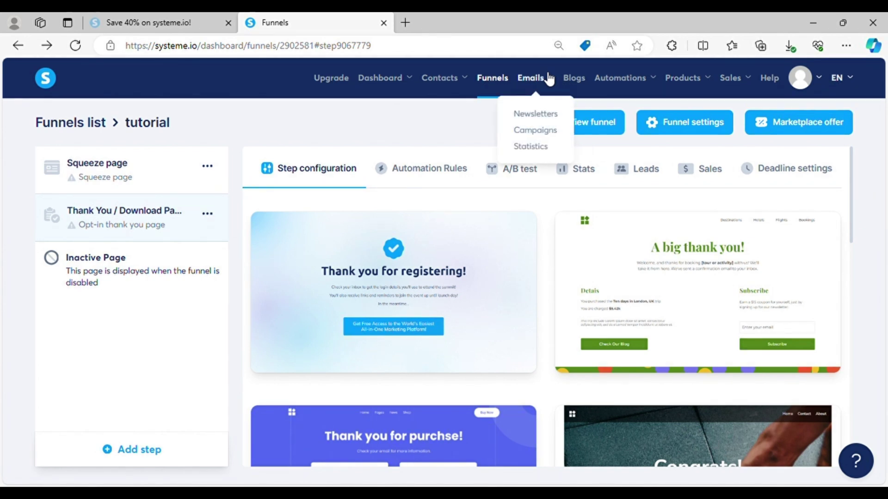
pyautogui.click(546, 131)
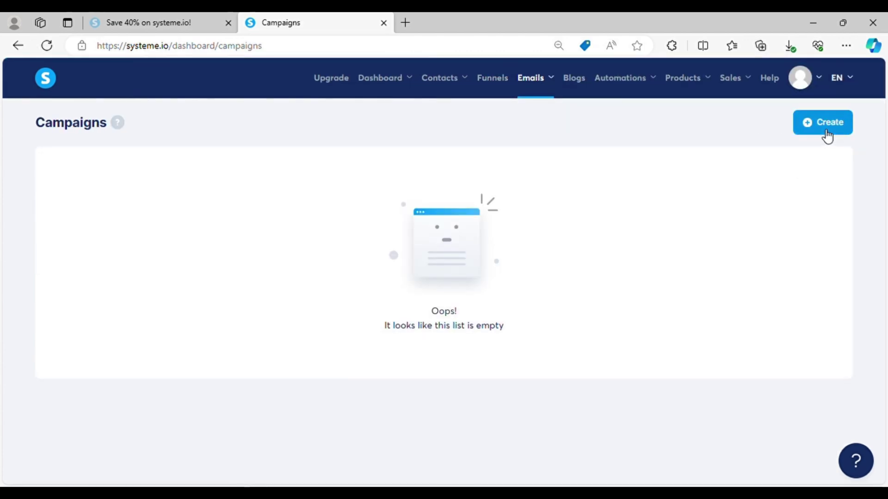
# Create a new email campaign named 'tutorial sequence'
pyautogui.click(822, 124)
pyautogui.click(496, 236)
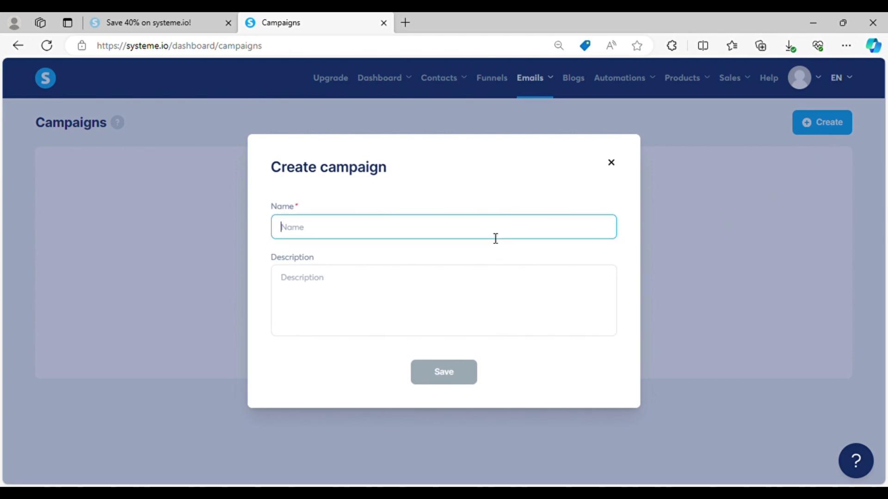
pyautogui.write('tutorial sequence')
pyautogui.click(465, 299)
pyautogui.write('tutorial sequence')
pyautogui.click(436, 368)
# Add a first email with subject 'tutorial guide' and open its editor
pyautogui.click(841, 132)
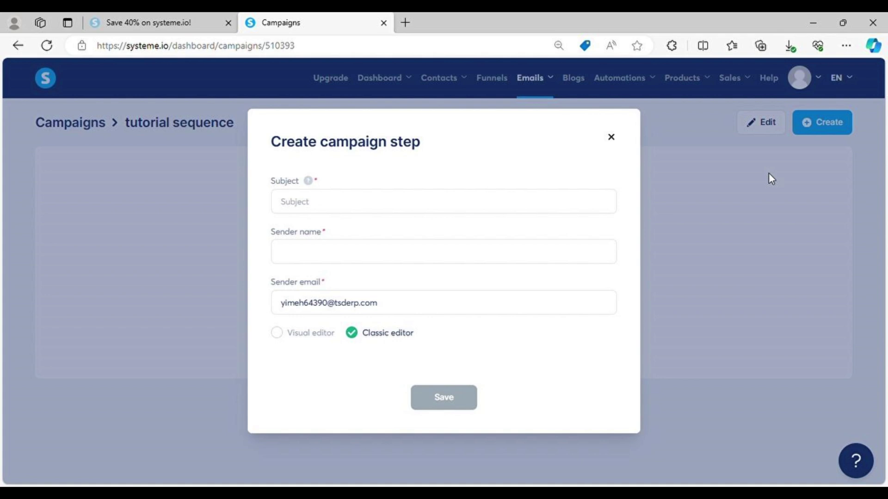
pyautogui.click(449, 204)
pyautogui.write('tutorial guide')
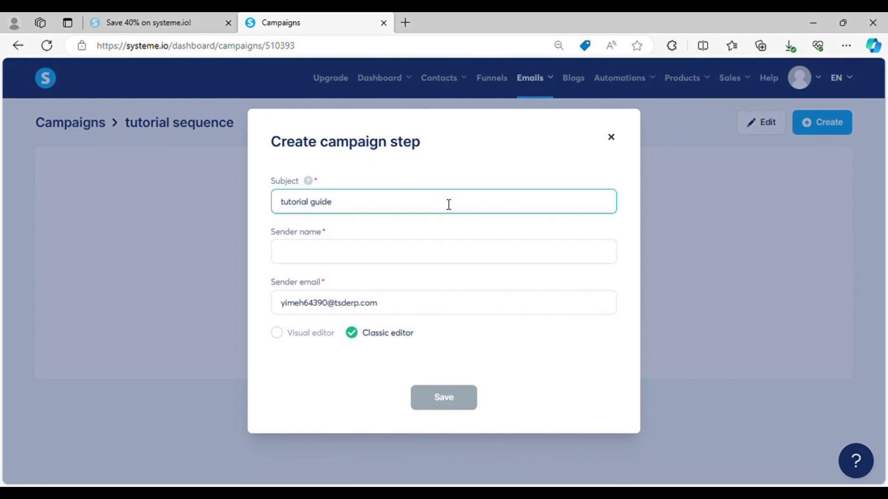
pyautogui.press('Return')
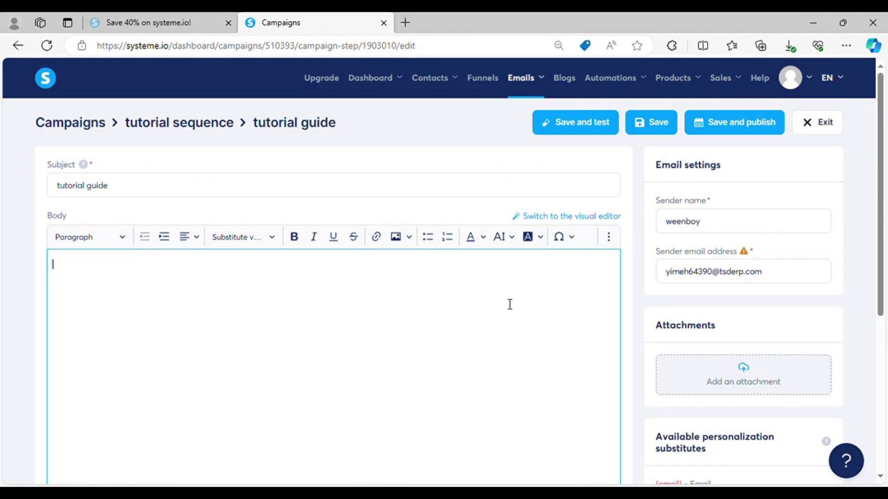
# Save, publish and activate the 'tutorial guide' email, then briefly check the Emails menu
pyautogui.click(747, 132)
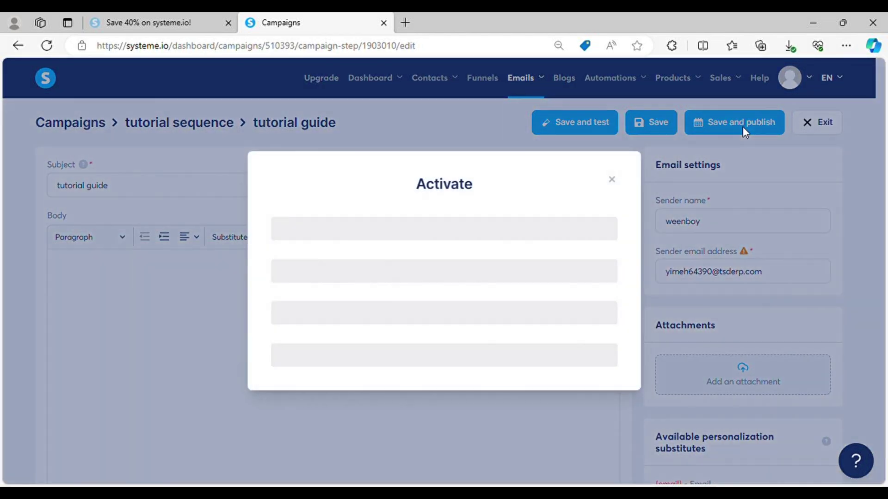
pyautogui.click(442, 373)
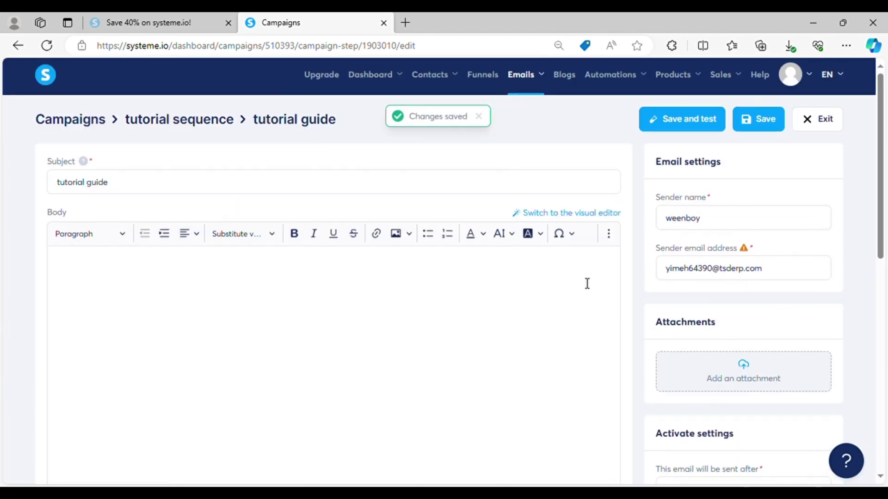
pyautogui.click(479, 117)
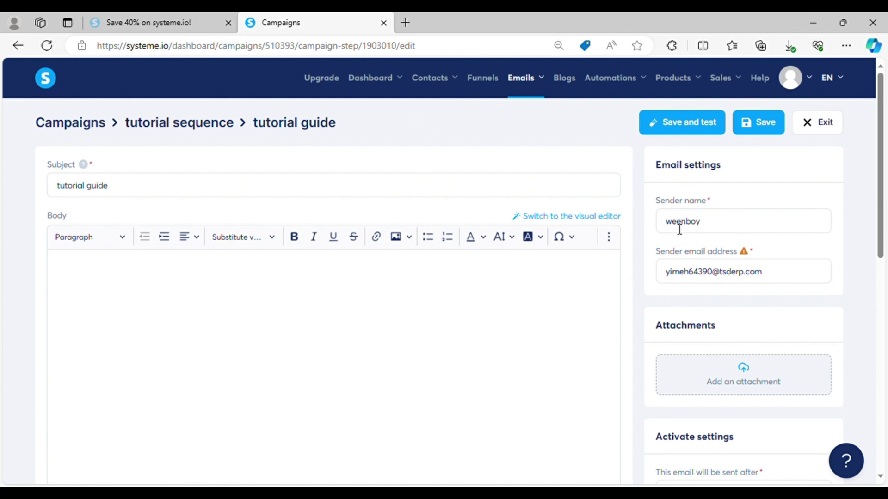
pyautogui.click(544, 82)
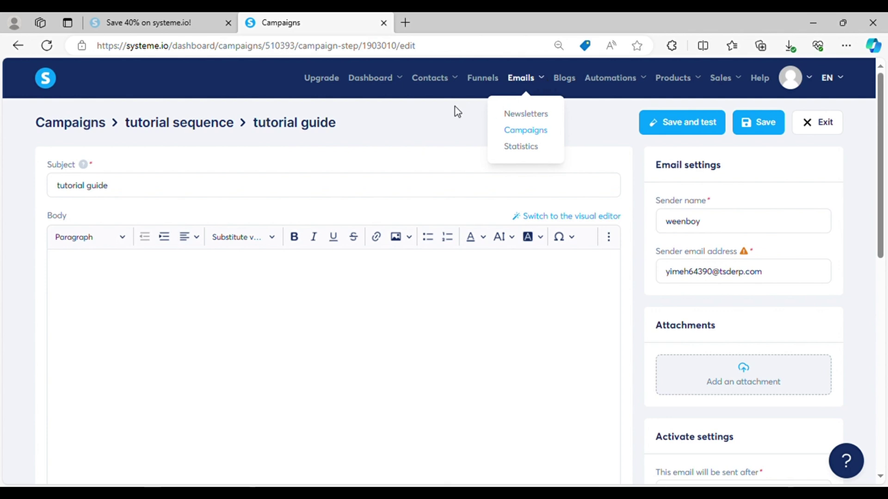
pyautogui.click(448, 122)
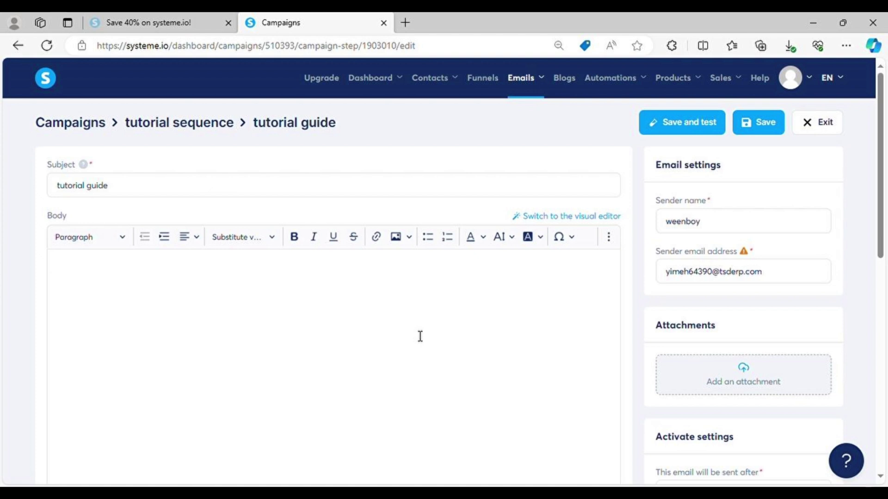
# Create an automation rule triggered by 'Funnel step form subscribed' in the 'tutorial' funnel
pyautogui.moveTo(611, 77)
pyautogui.click(620, 119)
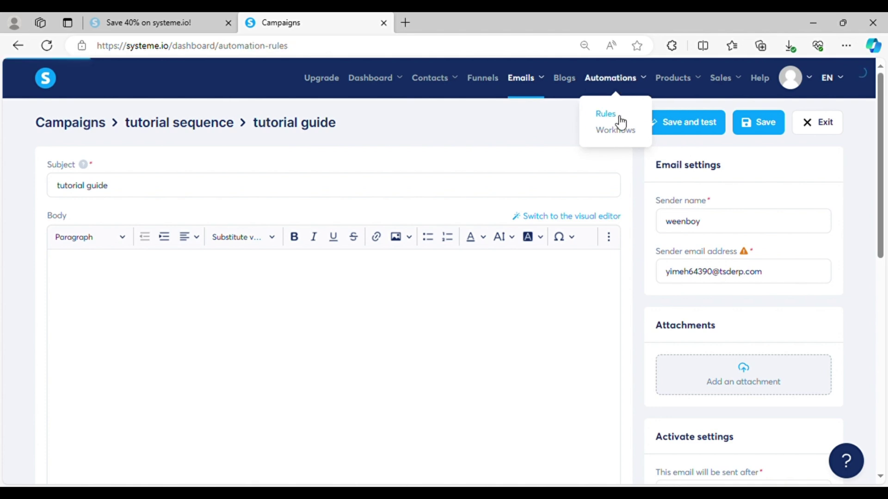
pyautogui.click(817, 123)
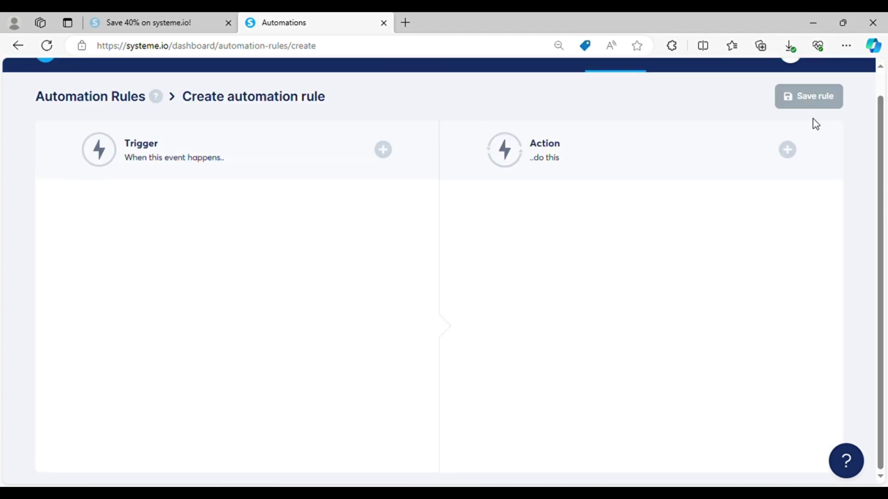
pyautogui.click(384, 150)
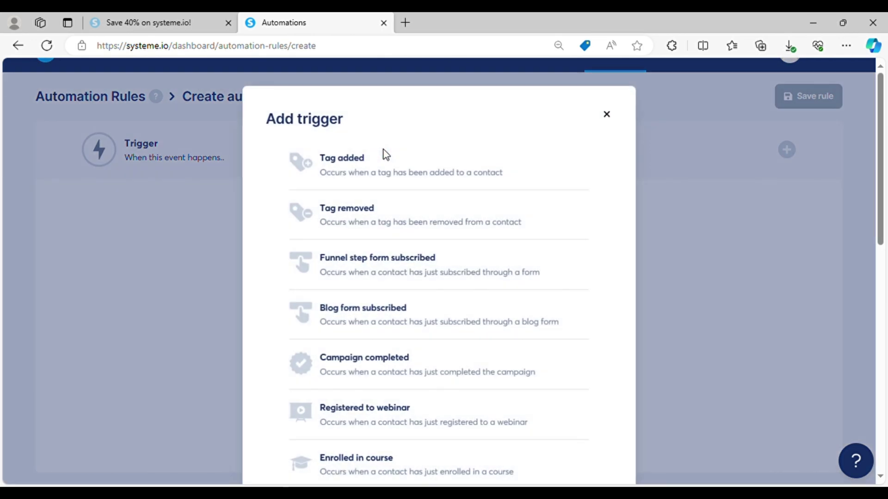
pyautogui.scroll(-2, 383, 264)
pyautogui.scroll(-1, 388, 305)
pyautogui.scroll(3, 392, 277)
pyautogui.scroll(-1, 397, 326)
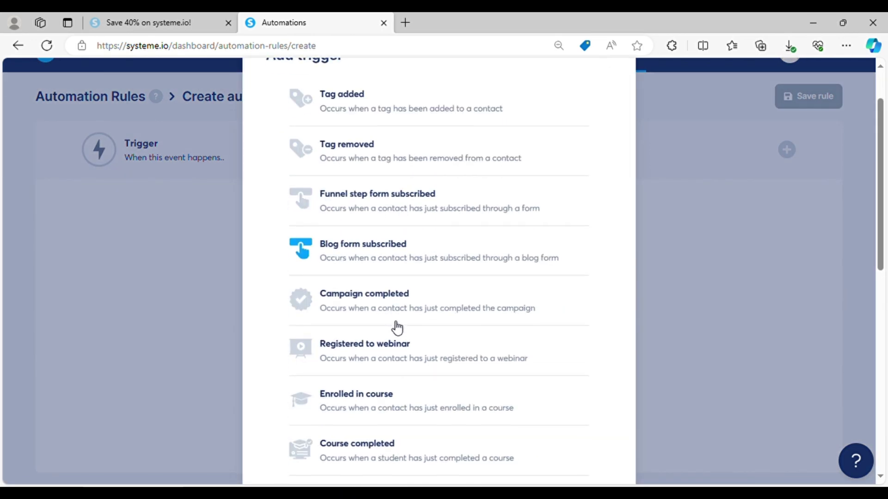
pyautogui.click(429, 207)
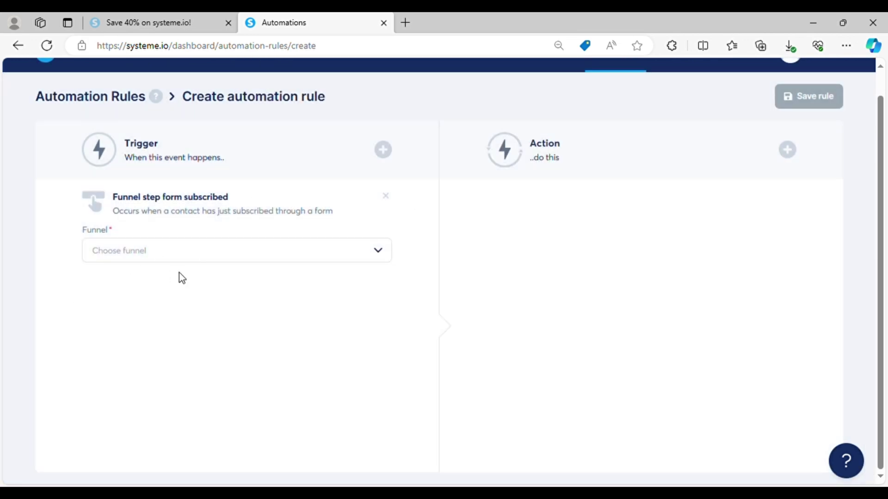
pyautogui.click(209, 262)
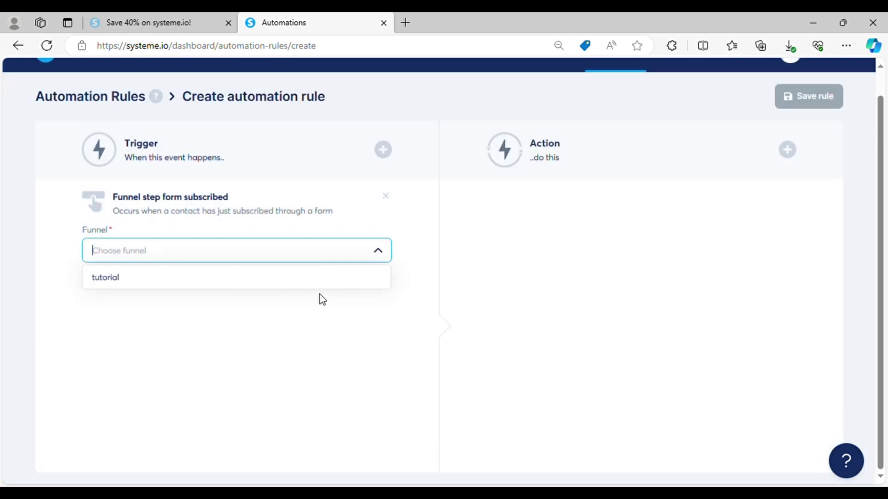
pyautogui.click(271, 277)
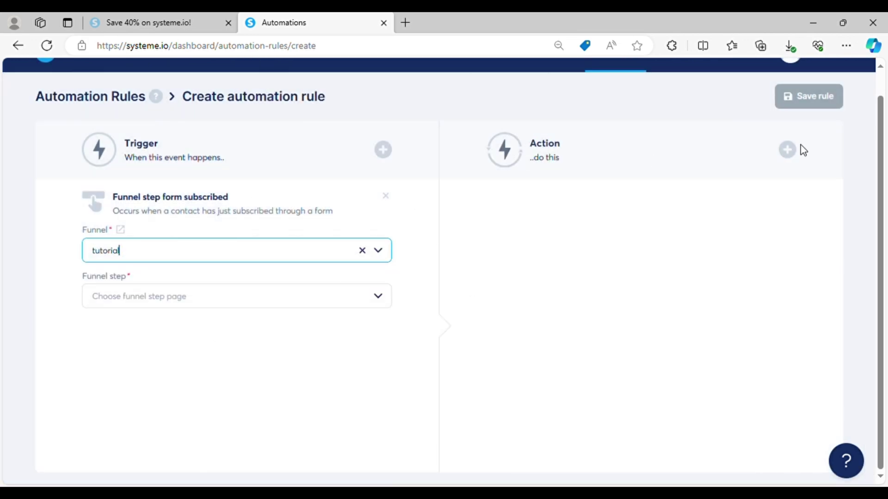
# Add a 'Send email' action to the rule and open its Email selection
pyautogui.click(787, 150)
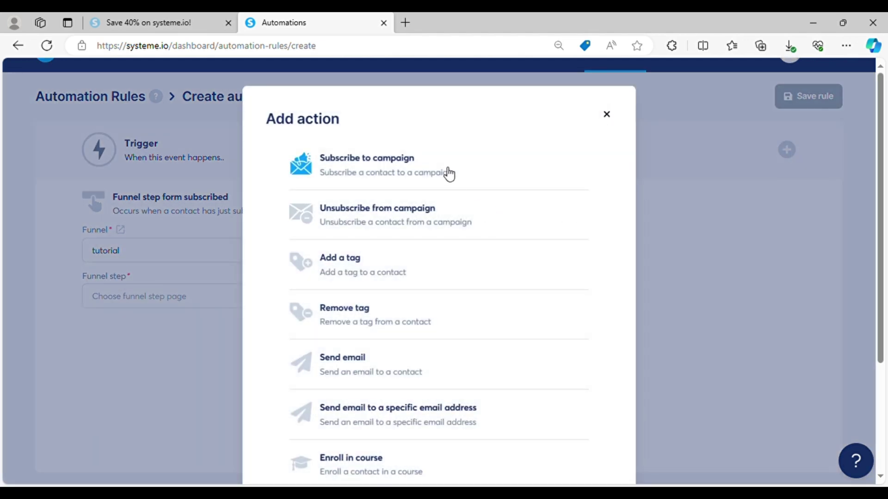
pyautogui.scroll(-2, 422, 257)
pyautogui.click(426, 237)
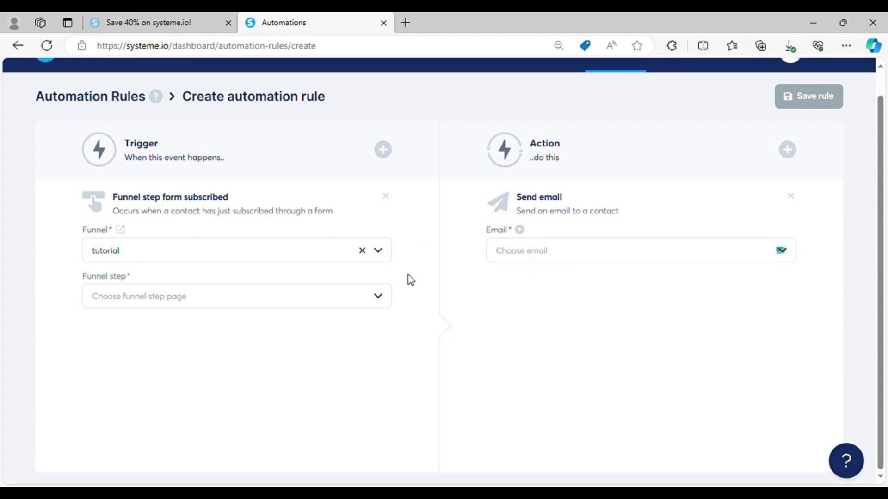
pyautogui.click(555, 255)
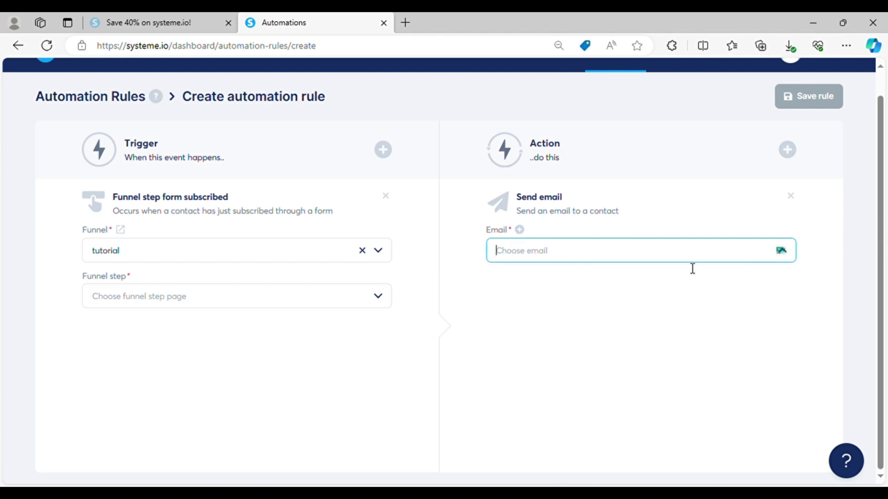
pyautogui.scroll(1, 406, 362)
# Browse the available trigger types and action types for the rule
pyautogui.click(383, 176)
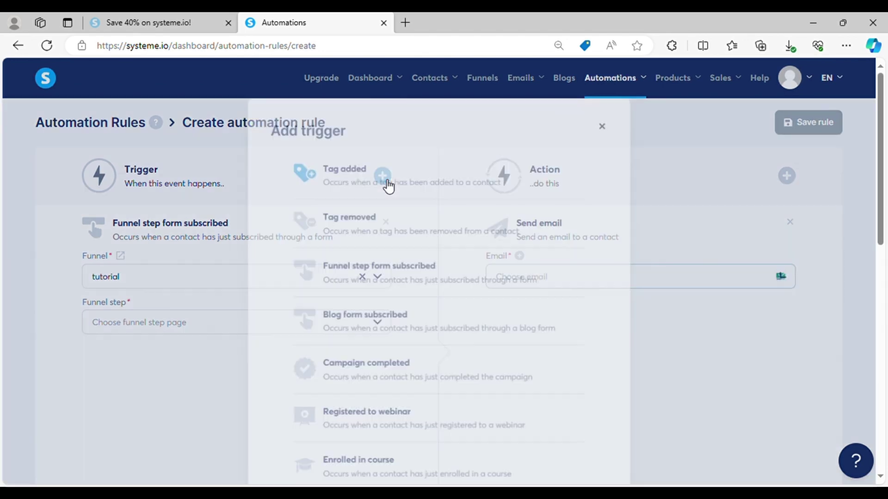
pyautogui.scroll(-3, 586, 162)
pyautogui.scroll(3, 593, 174)
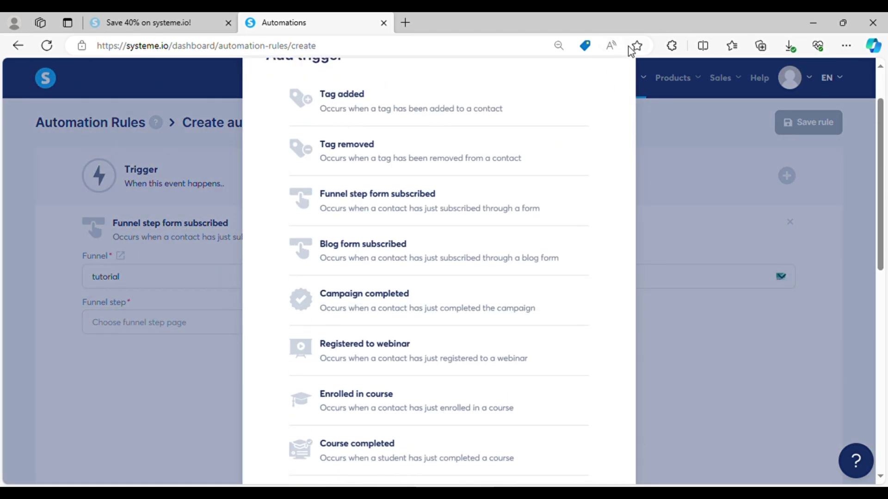
pyautogui.click(607, 115)
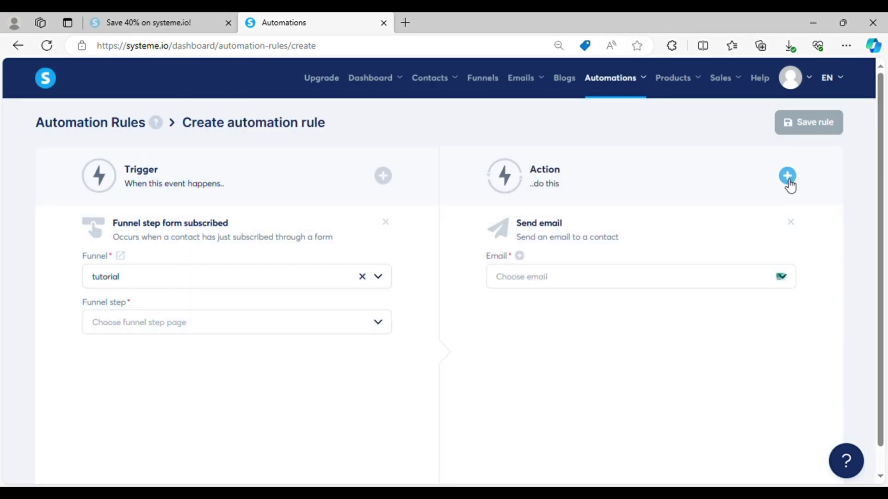
pyautogui.click(787, 178)
pyautogui.scroll(-1, 505, 280)
pyautogui.scroll(-2, 506, 280)
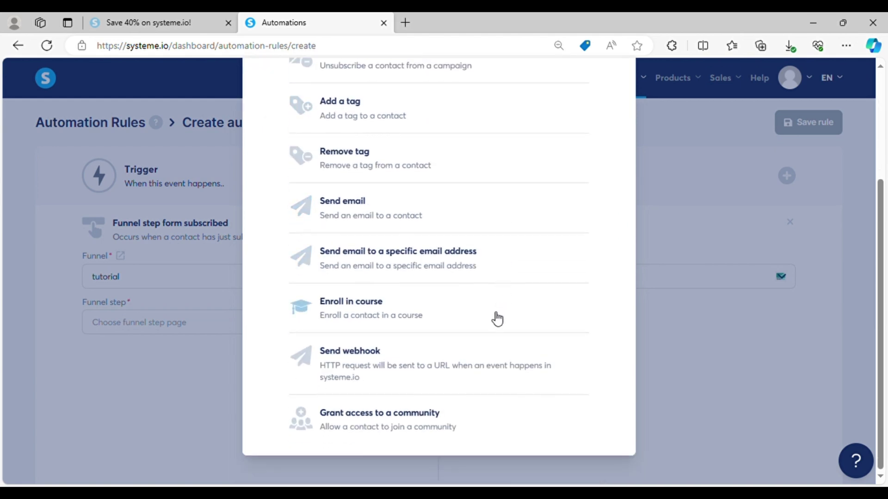
pyautogui.scroll(3, 480, 417)
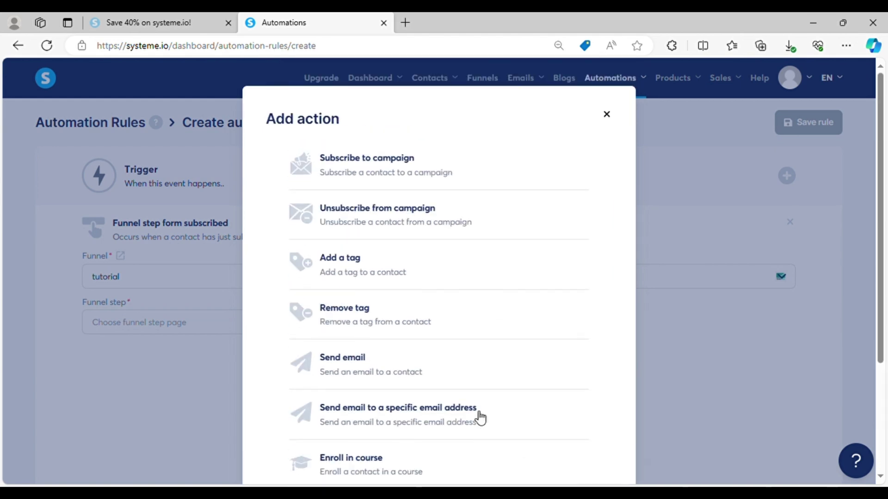
# Close the action types list without adding another action
pyautogui.click(606, 116)
pyautogui.scroll(-1, 463, 302)
pyautogui.scroll(1, 465, 313)
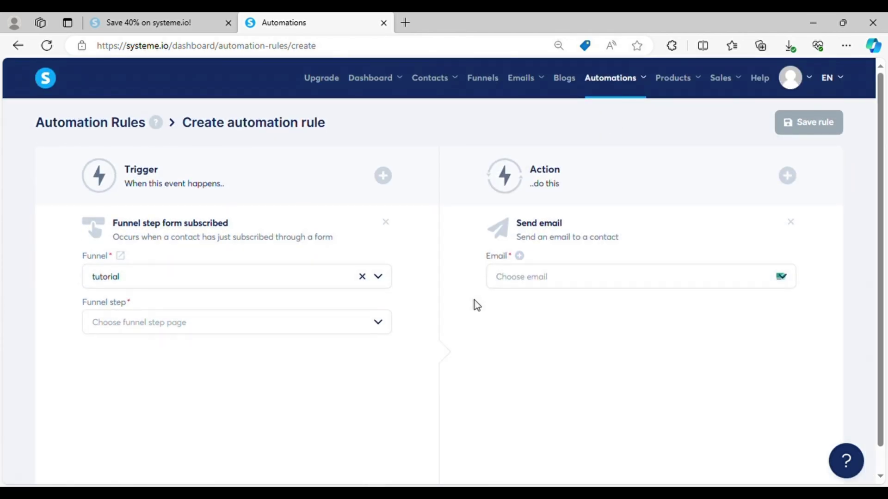